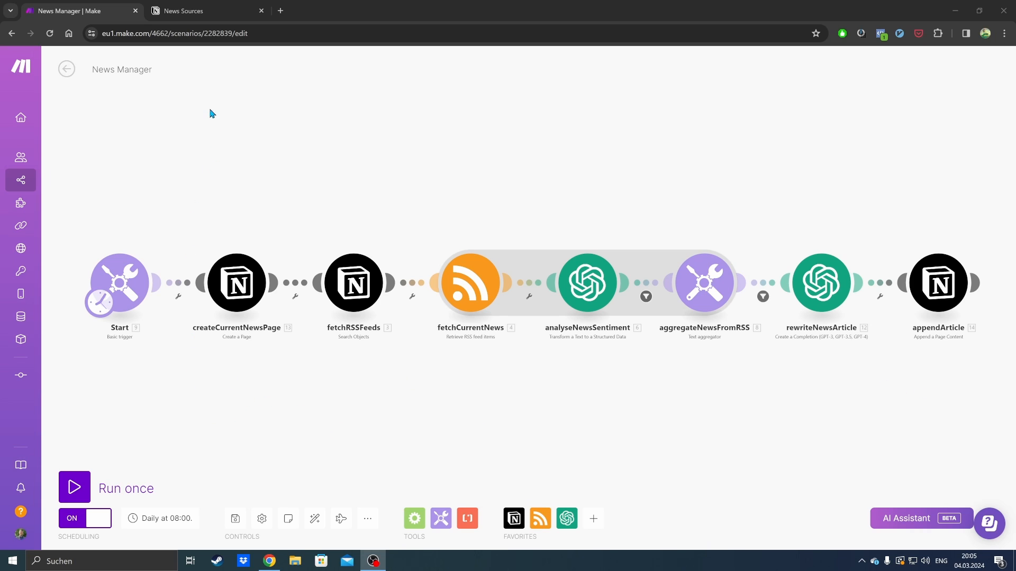
- Switch to the News Sources table in Notion and review the News Filter and News Transform Rule options for NY Time Facts
click(186, 11)
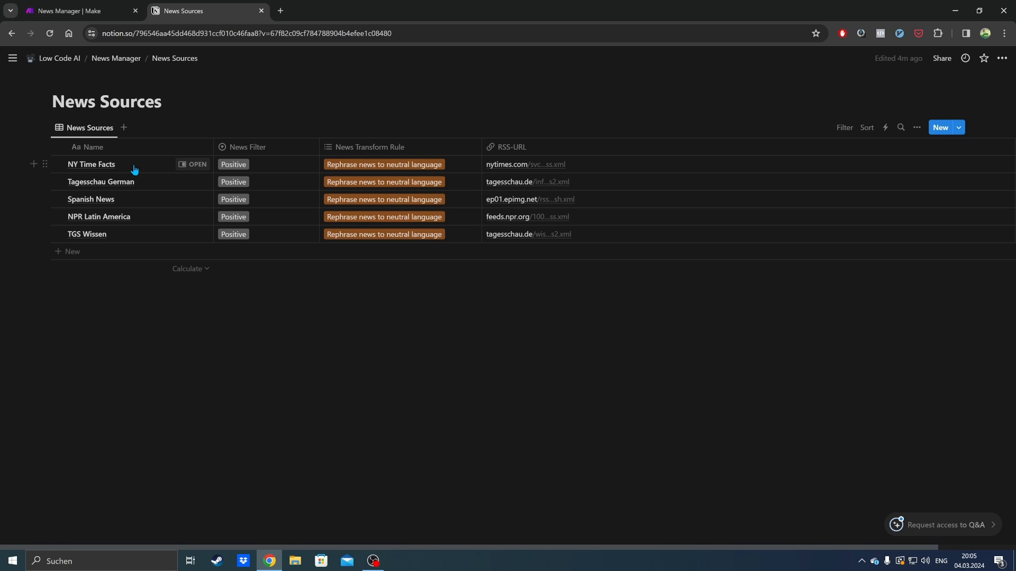
click(292, 164)
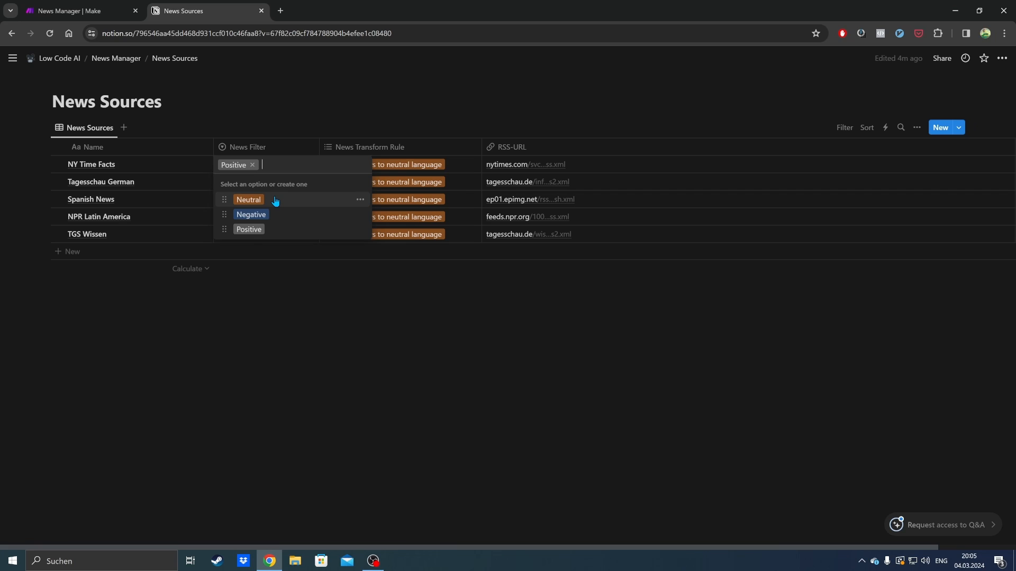
key(Escape)
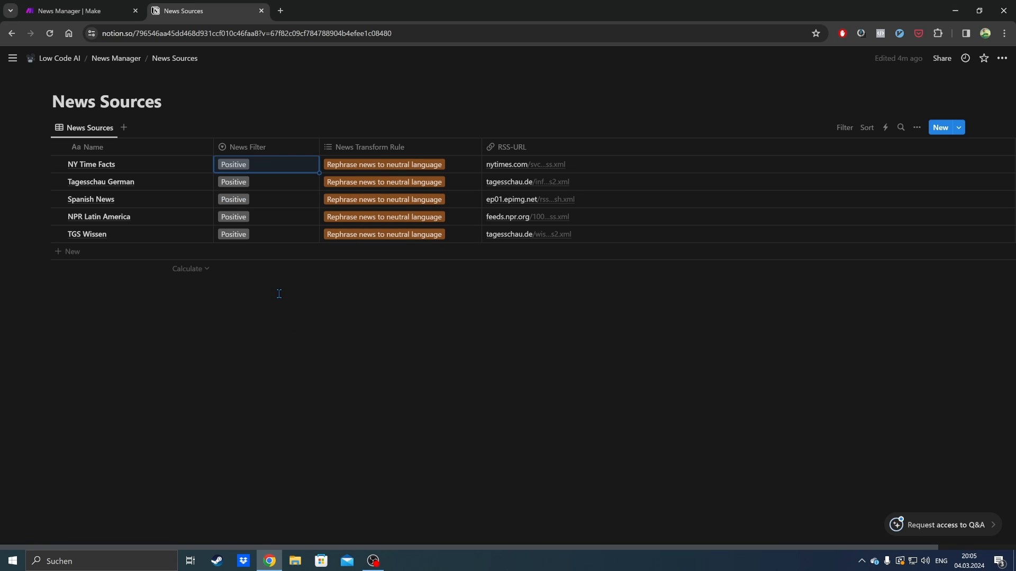
click(459, 170)
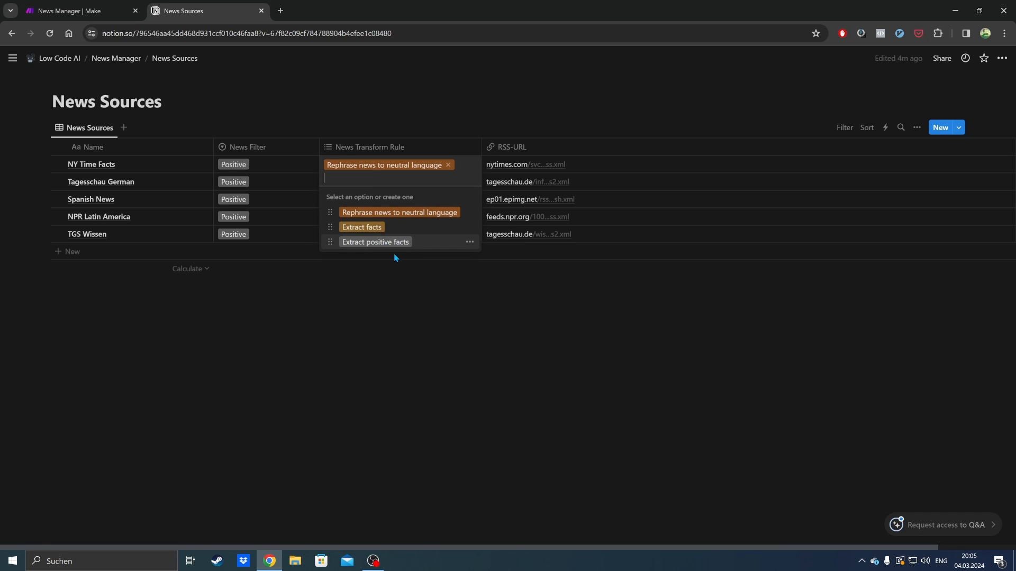
click(417, 304)
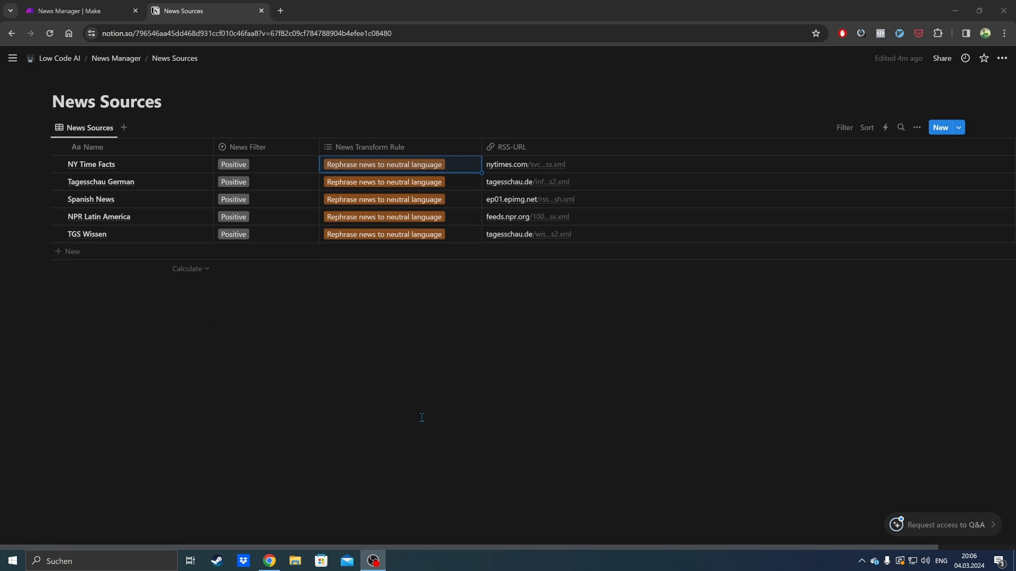
click(447, 332)
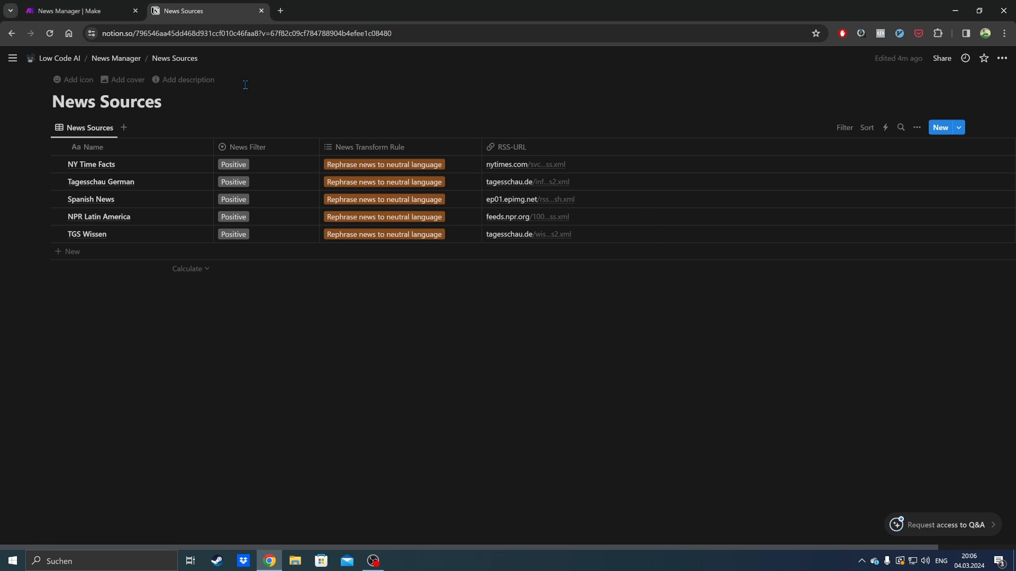
- Compare the fetchRSSFeeds module of the Make scenario with the News Sources table in Notion and return to Make
click(72, 9)
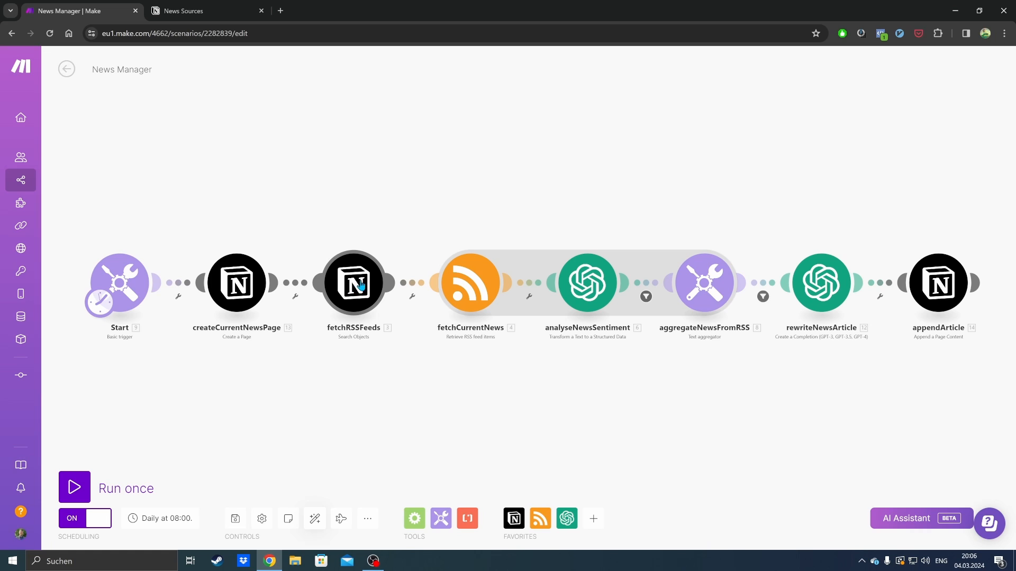
click(204, 11)
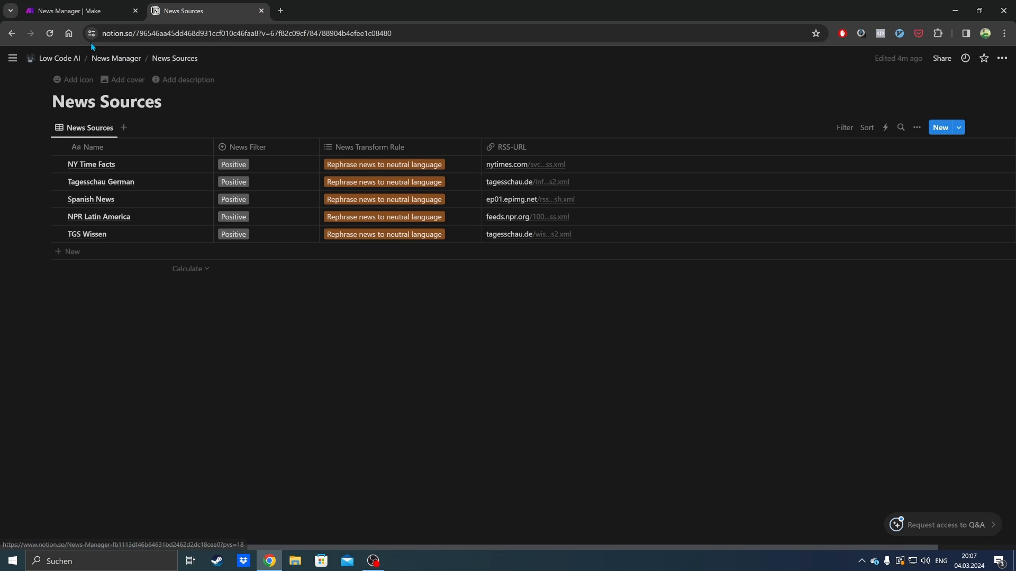
click(90, 16)
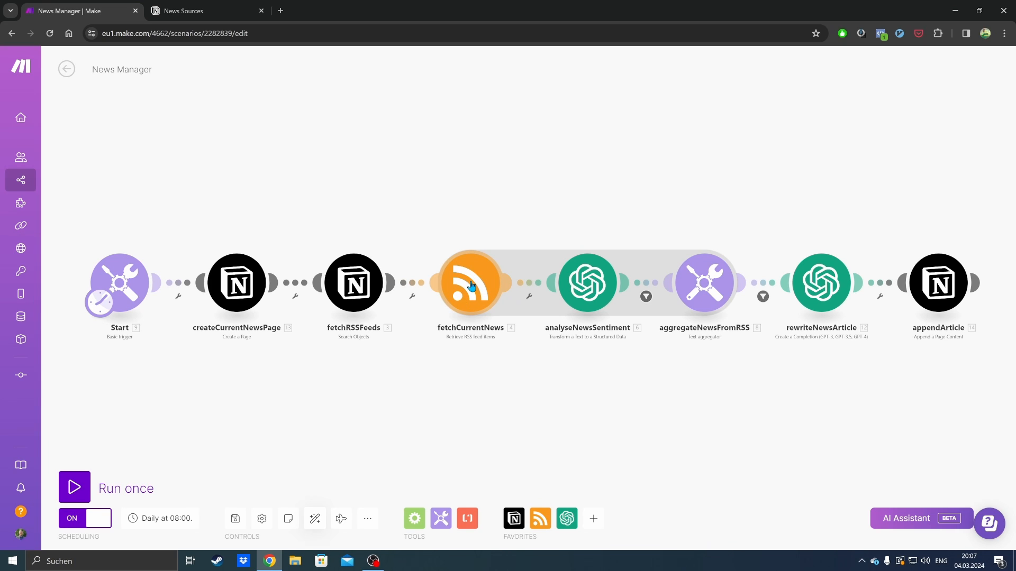
- Review the analyseNewsSentiment module's model, parsed text, prompt and structured data definition, including its value examples
click(589, 287)
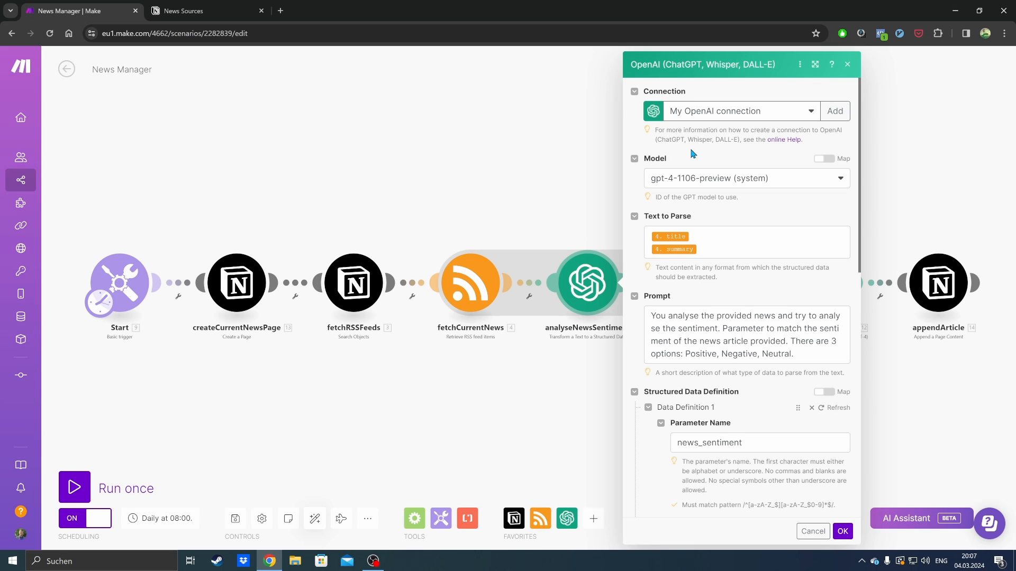
scroll(712, 276, down, 3)
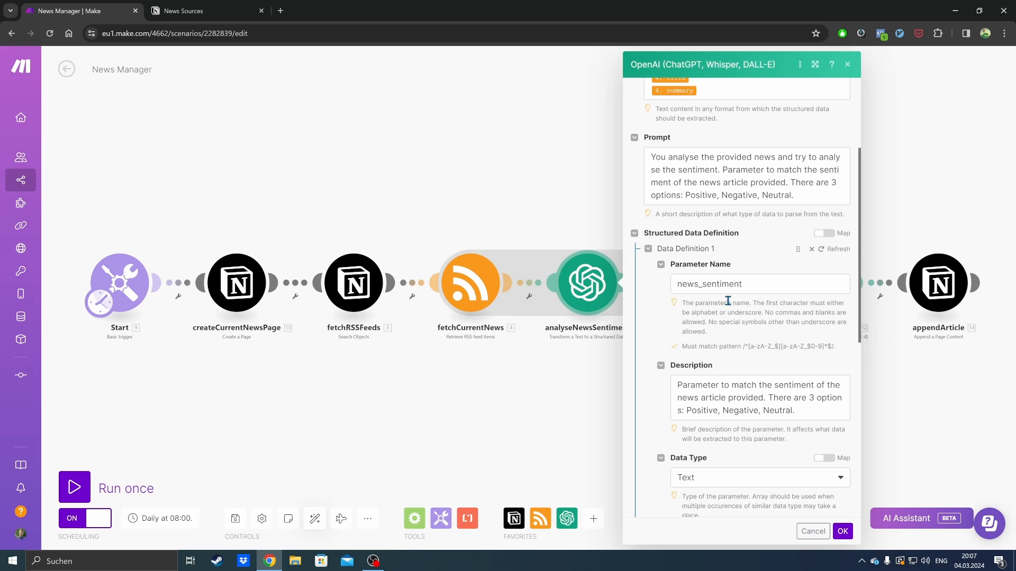
scroll(728, 301, down, 2)
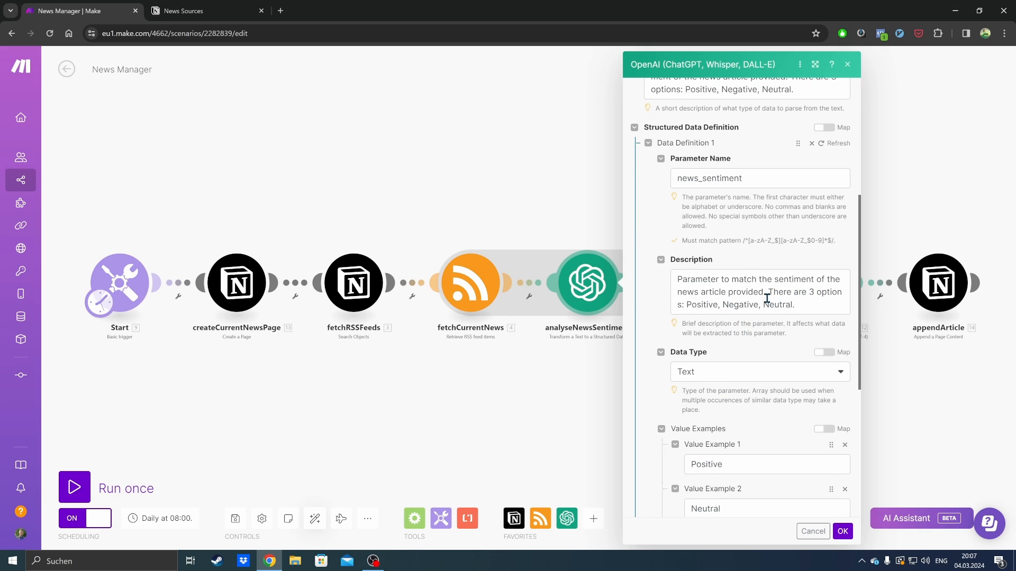
scroll(744, 325, down, 3)
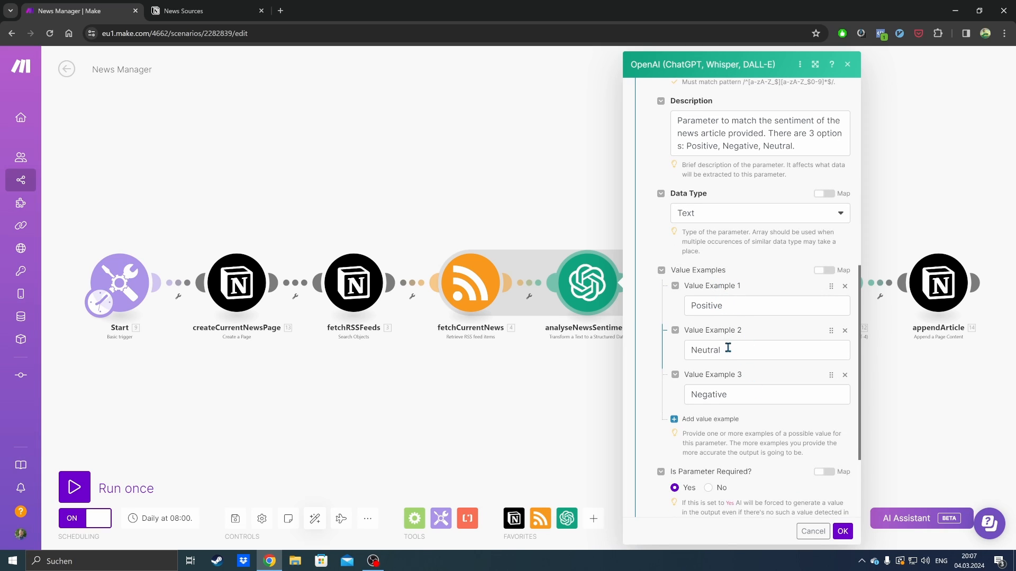
scroll(724, 402, up, 8)
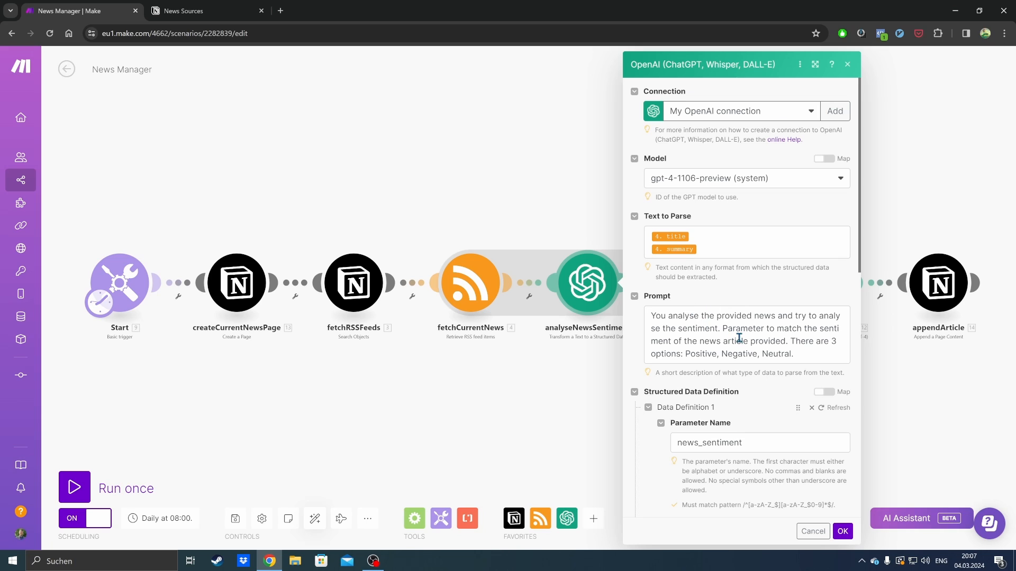
click(841, 532)
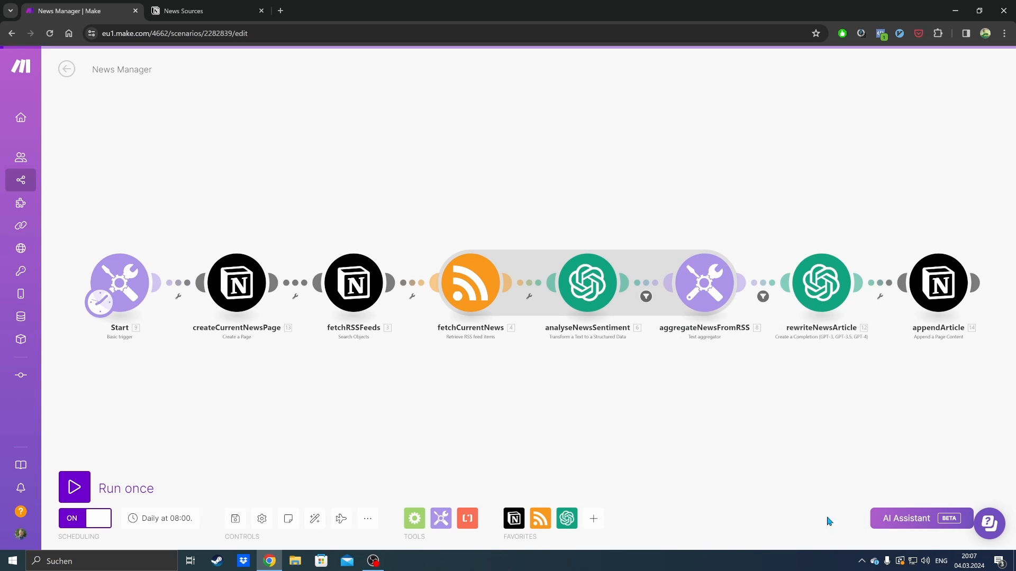
- Examine the aggregateNewsFromRSS module's settings and the filter conditions directly before and after it
click(646, 289)
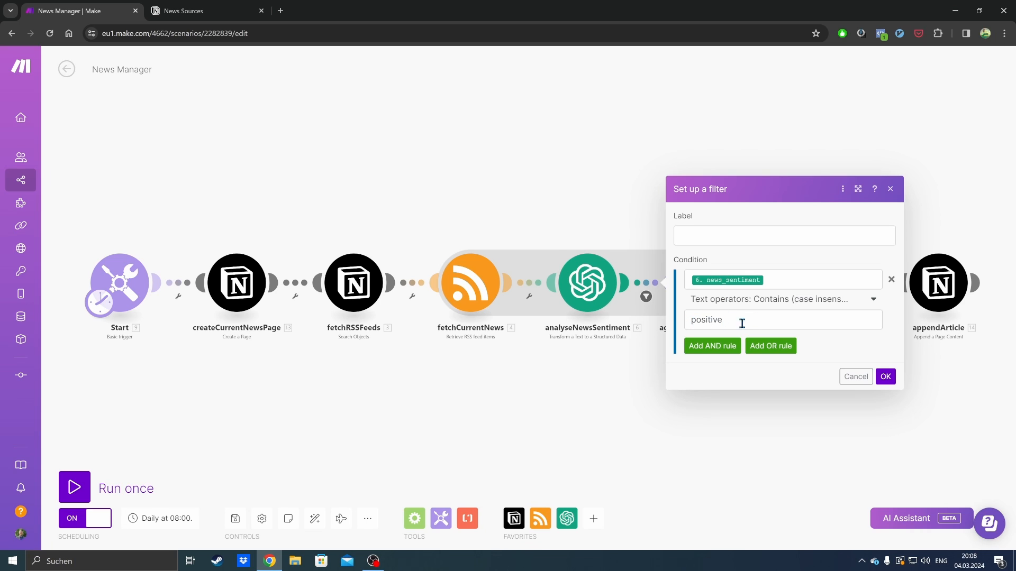
click(886, 377)
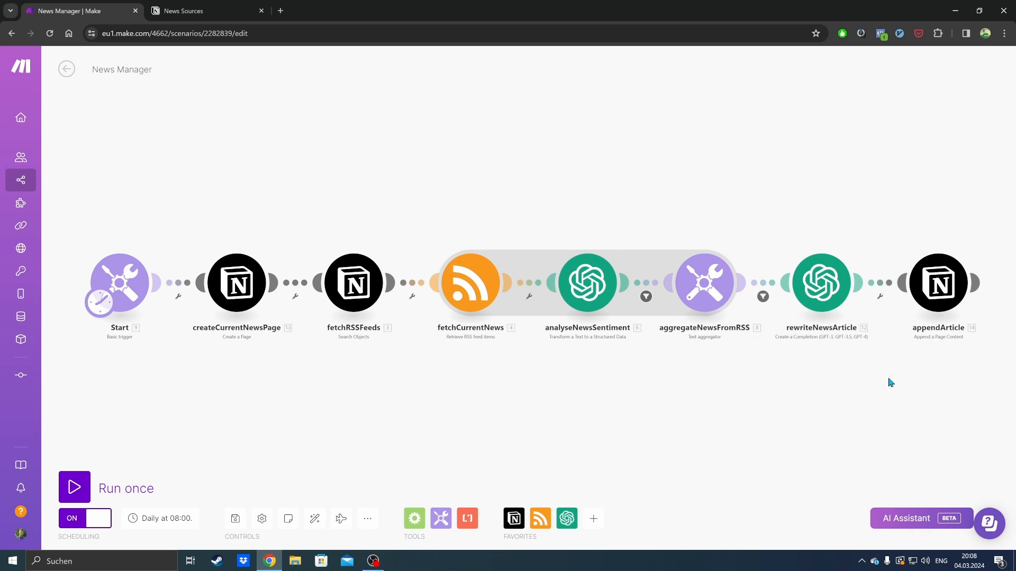
click(708, 286)
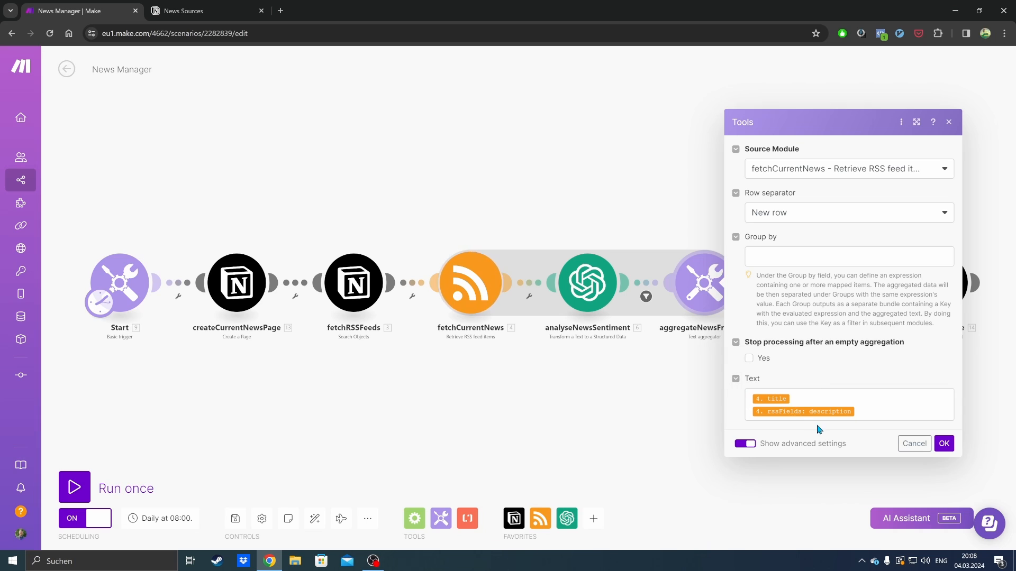
click(944, 443)
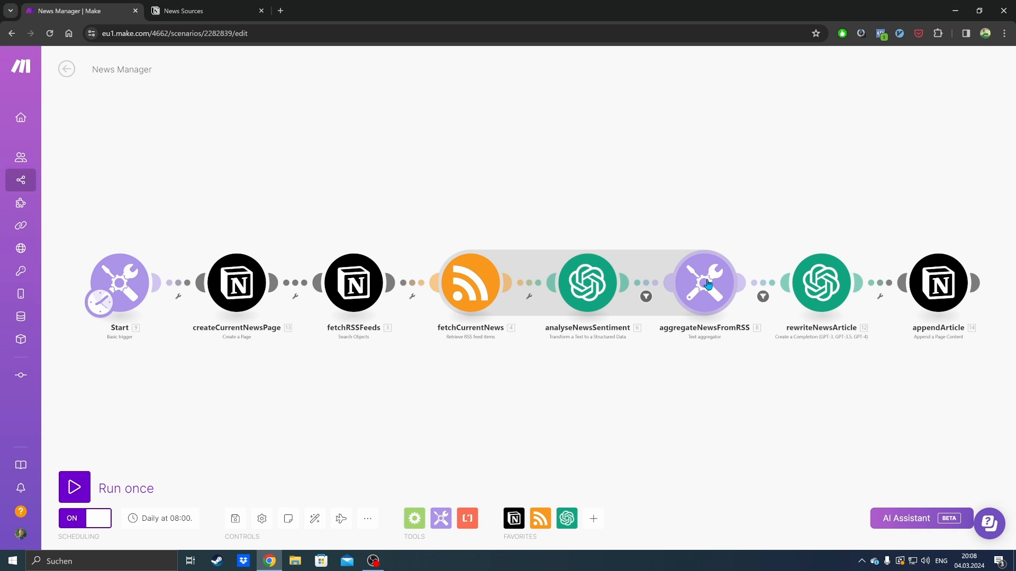
click(763, 297)
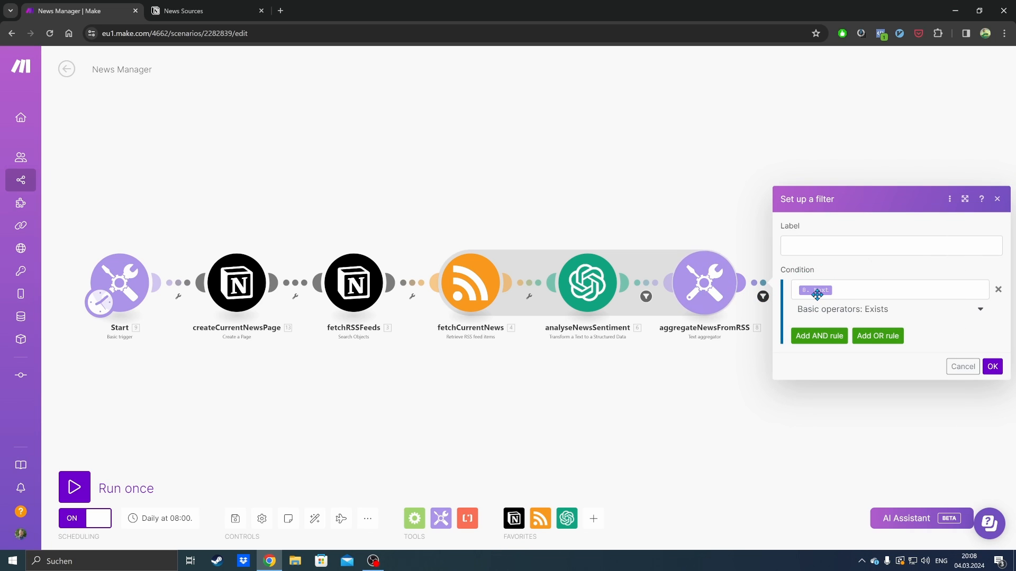
click(991, 369)
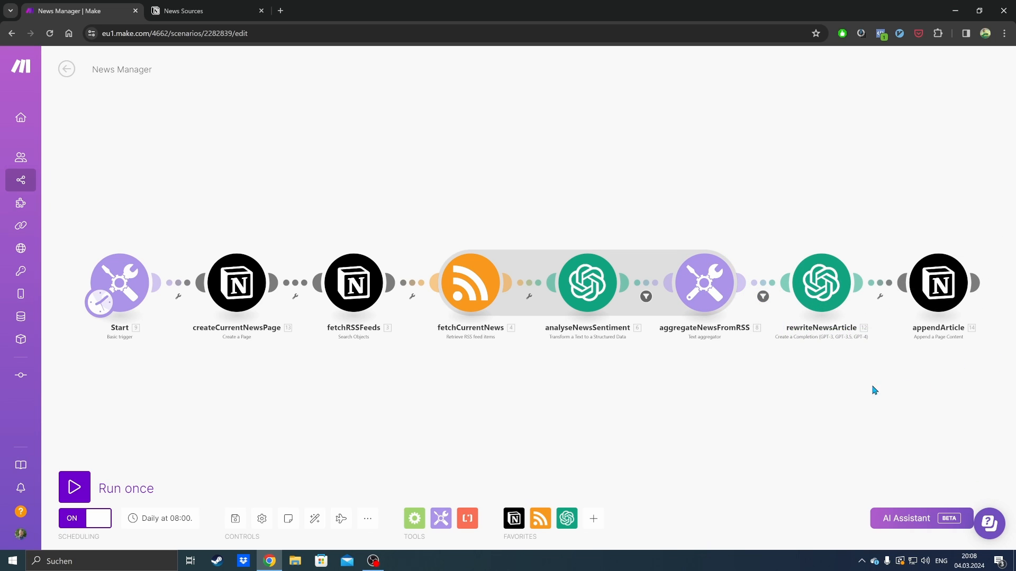
- Review the rewriteNewsArticle module's message content, token and temperature settings, checking its transform rule against the News Sources table in Notion
drag(852, 391, 764, 390)
click(739, 284)
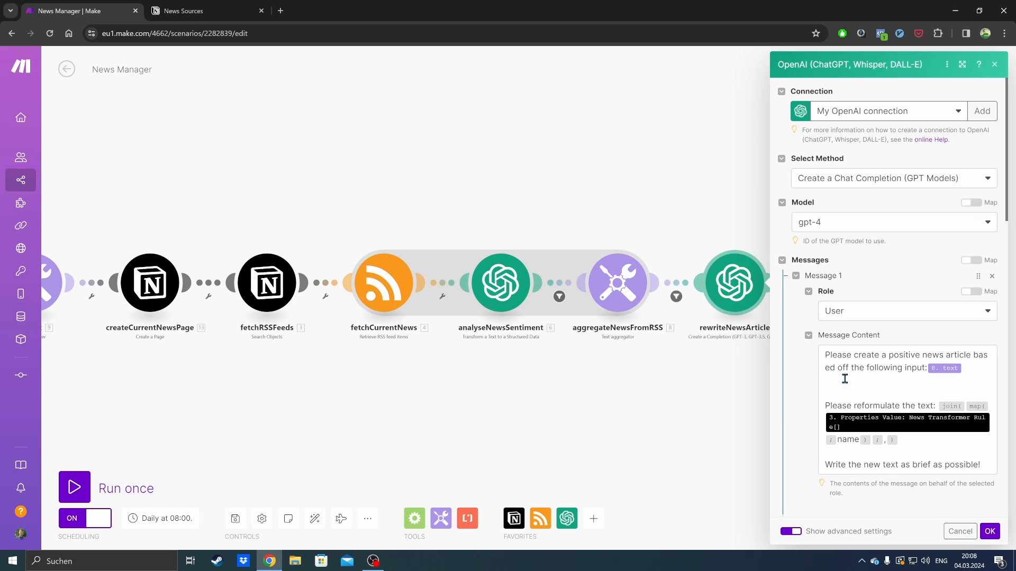
scroll(807, 376, down, 2)
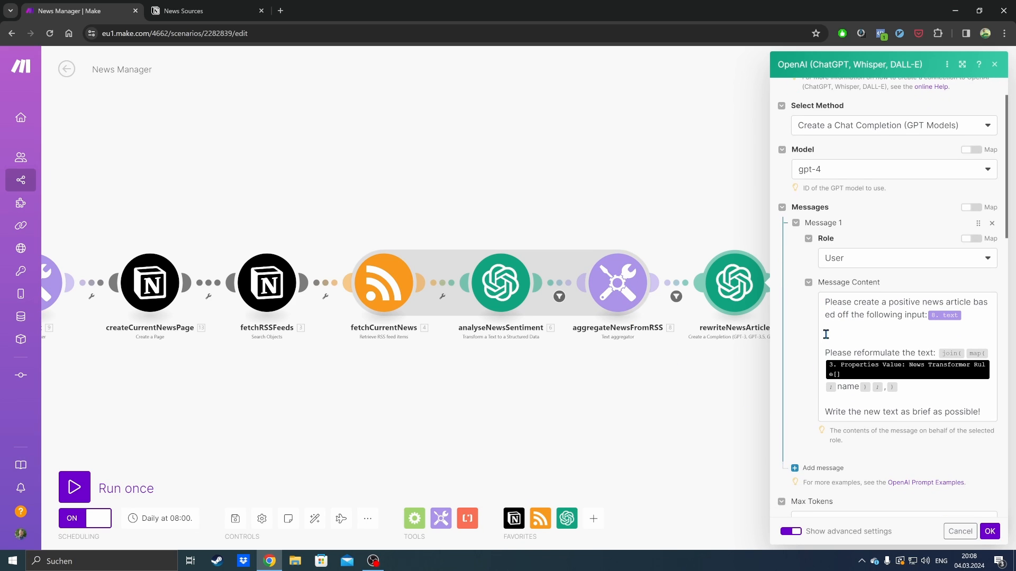
scroll(825, 333, up, 2)
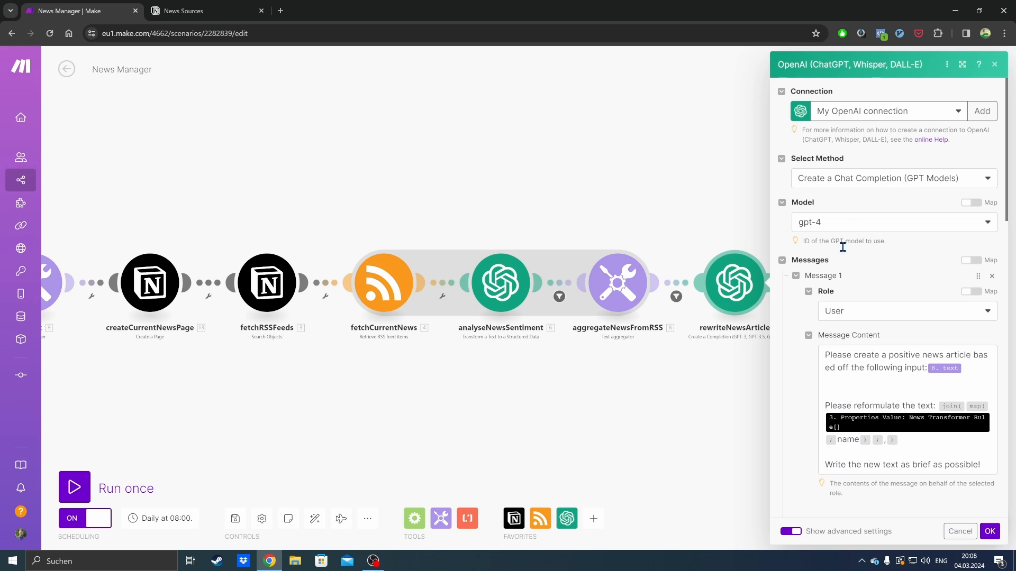
scroll(843, 246, down, 1)
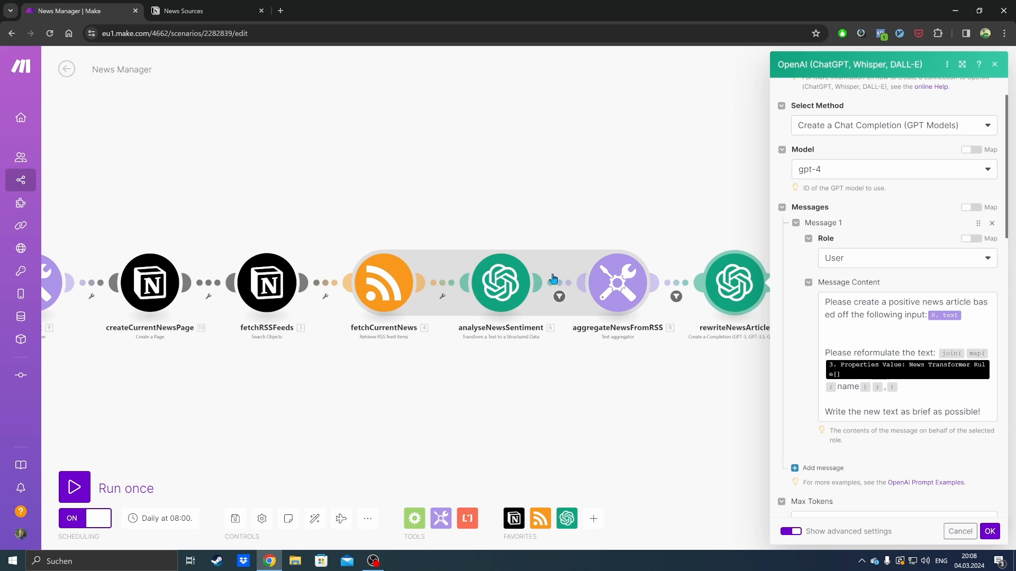
click(183, 11)
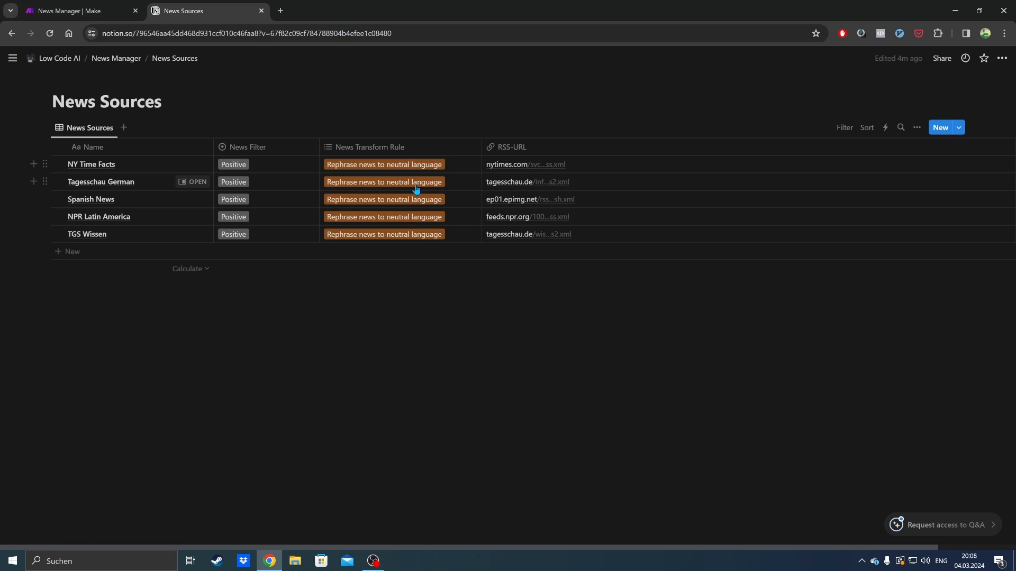
click(102, 11)
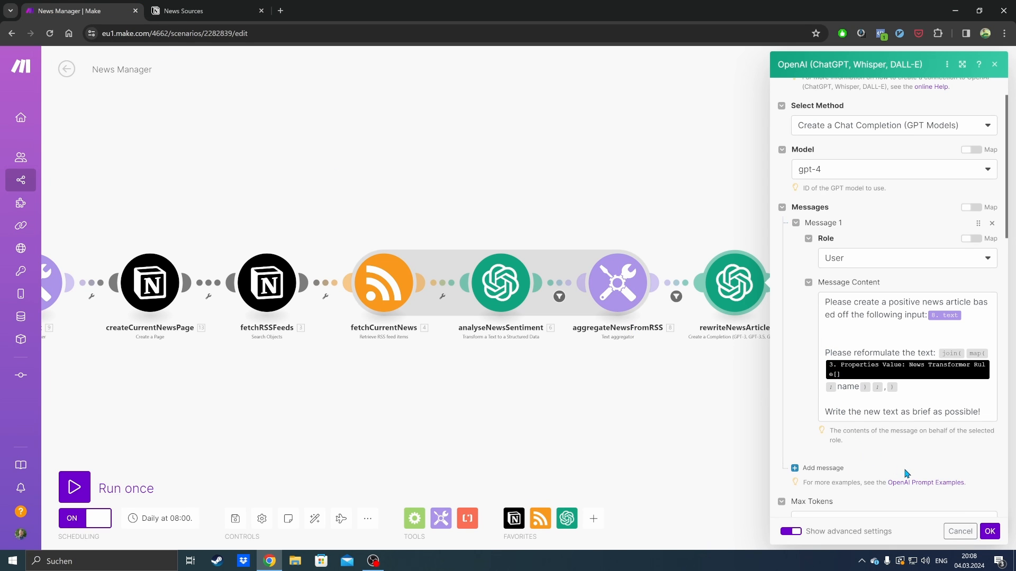
scroll(899, 449, down, 2)
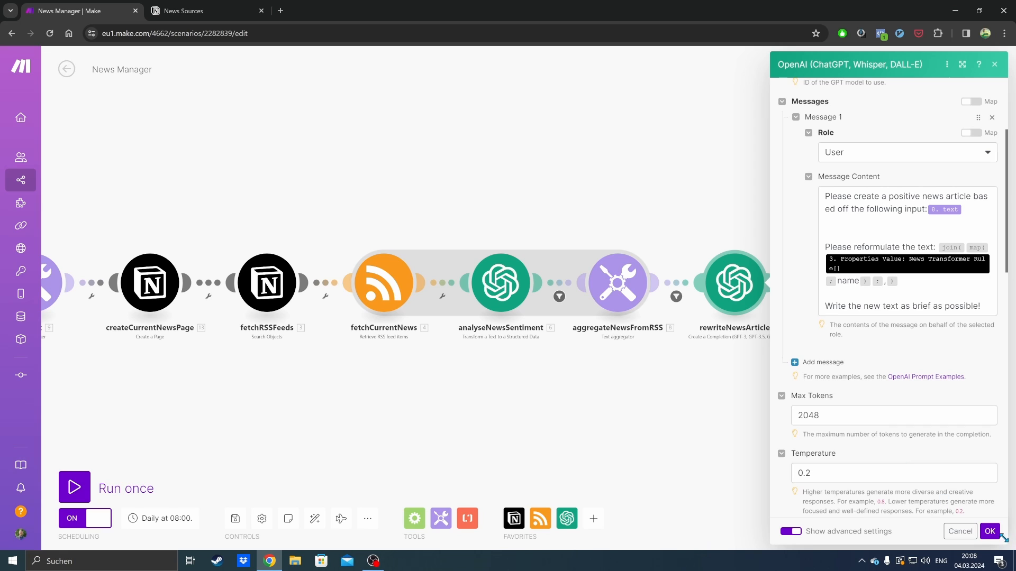
click(989, 531)
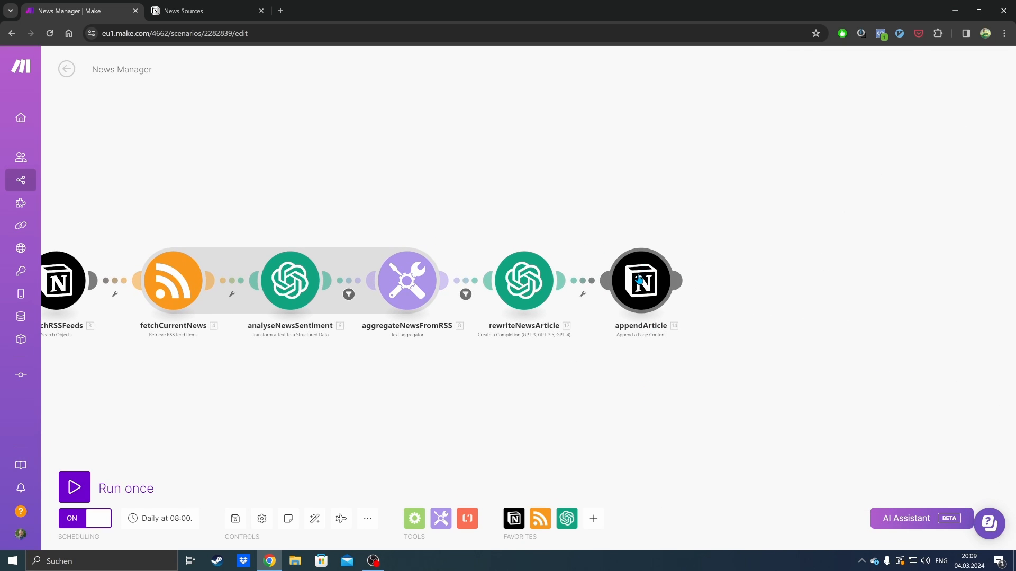
- Review the appendArticle module's page ID and Heading 2 content, comparing its name mapping with the News Sources table in Notion
click(640, 281)
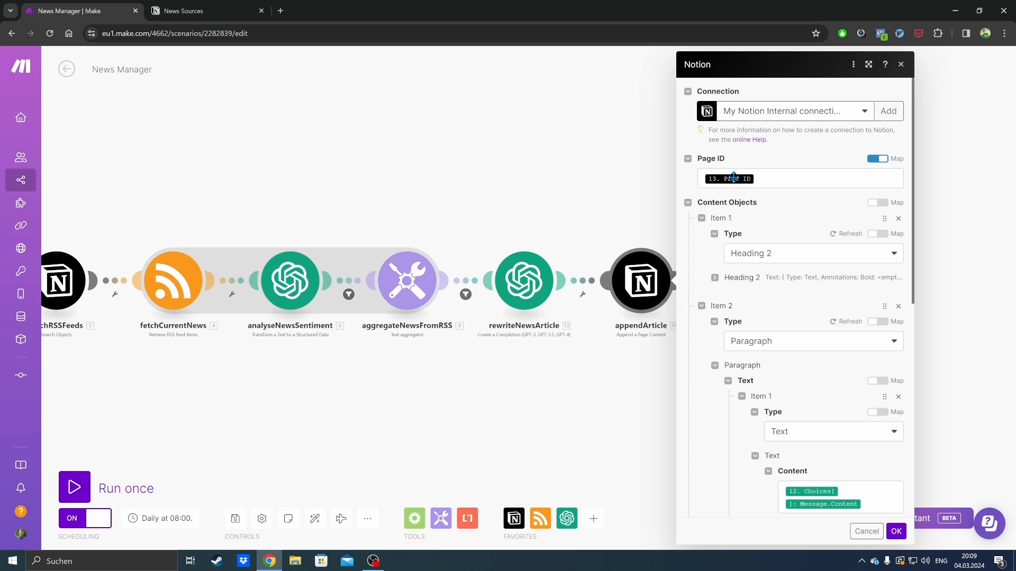
scroll(502, 236, down, 5)
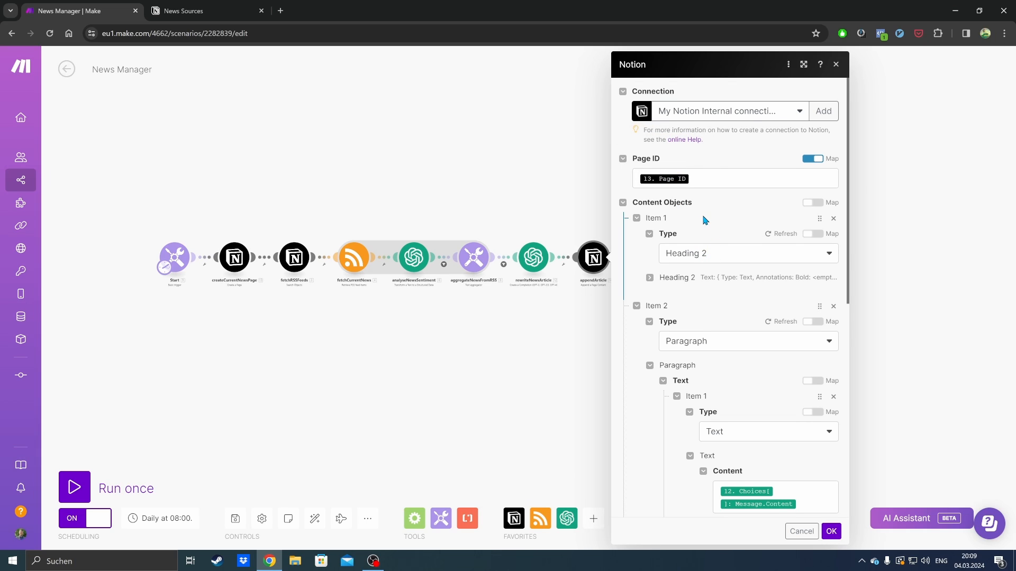
scroll(704, 220, down, 1)
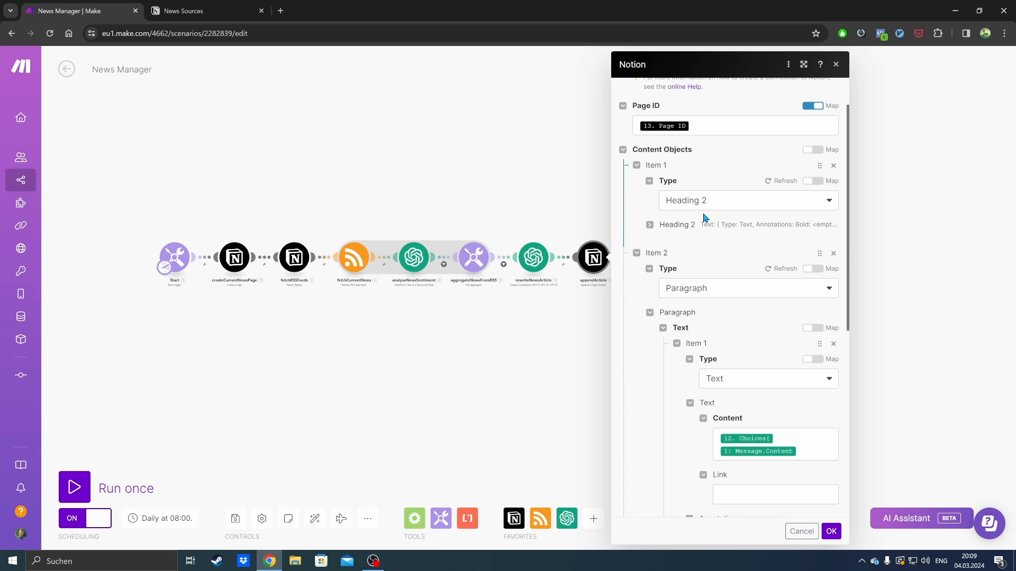
click(650, 226)
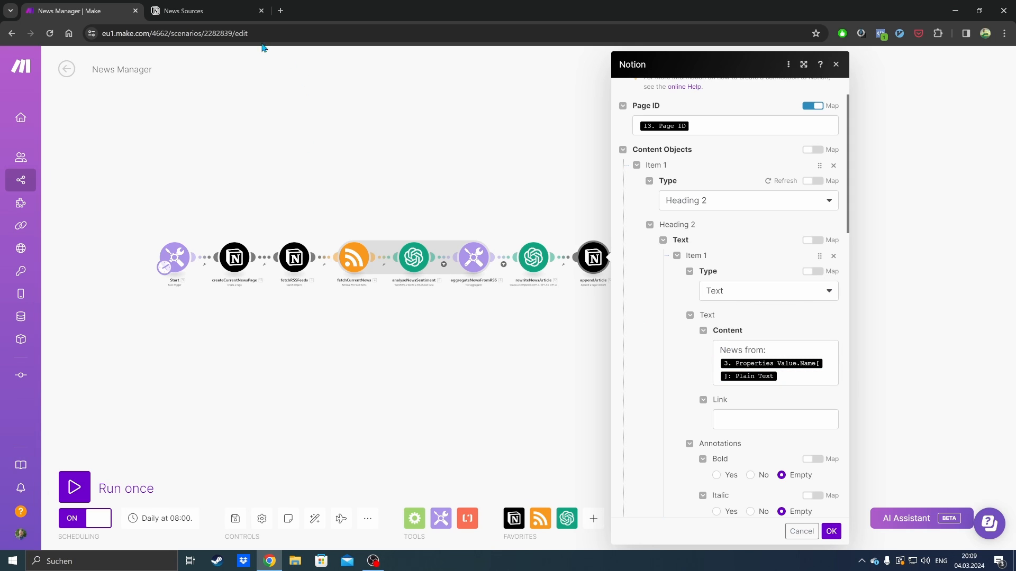
click(196, 16)
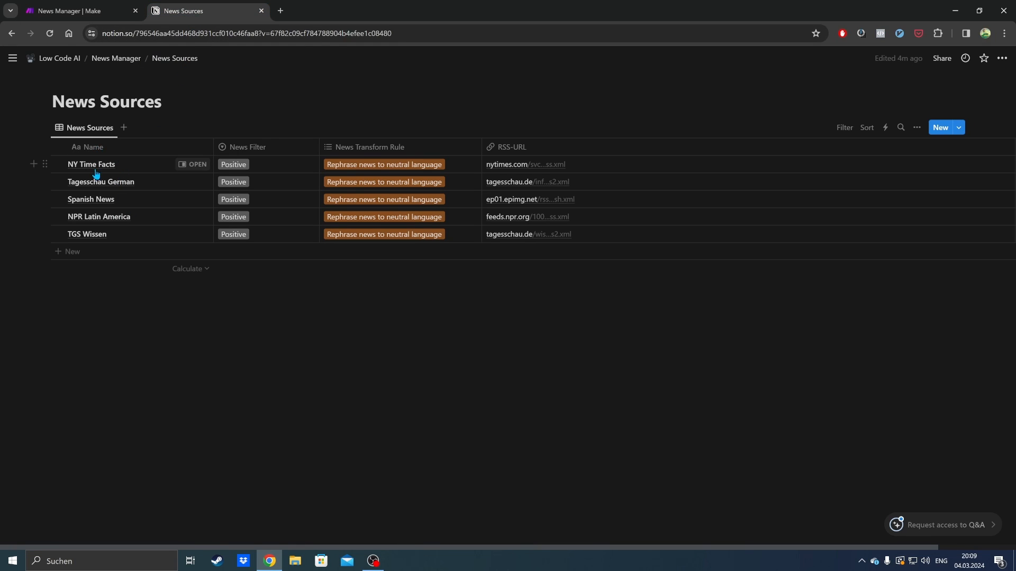
click(99, 13)
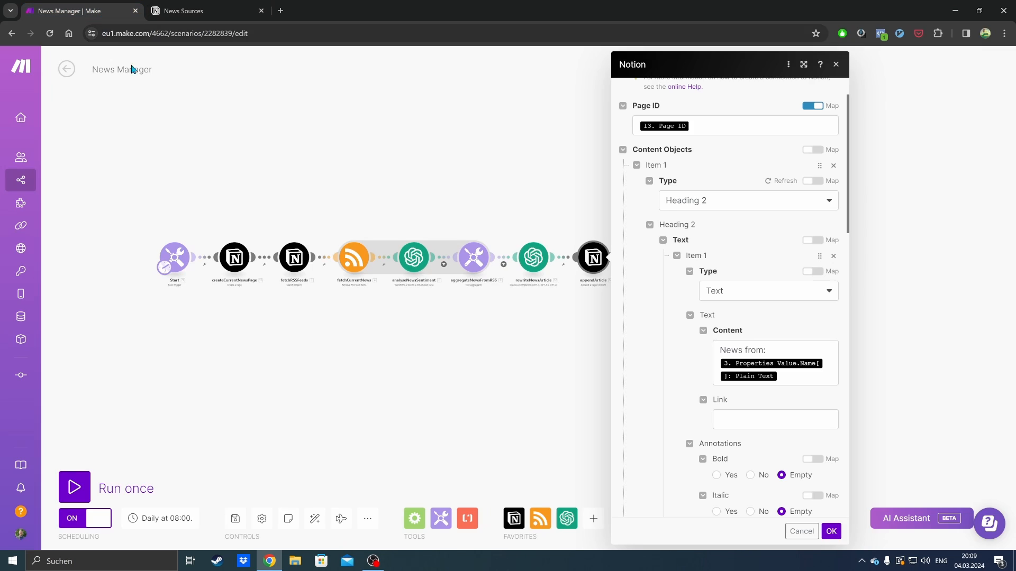
- Collapse the heading details, review the Paragraph item's mapped message content, and close the appendArticle module settings
click(649, 226)
scroll(693, 288, down, 2)
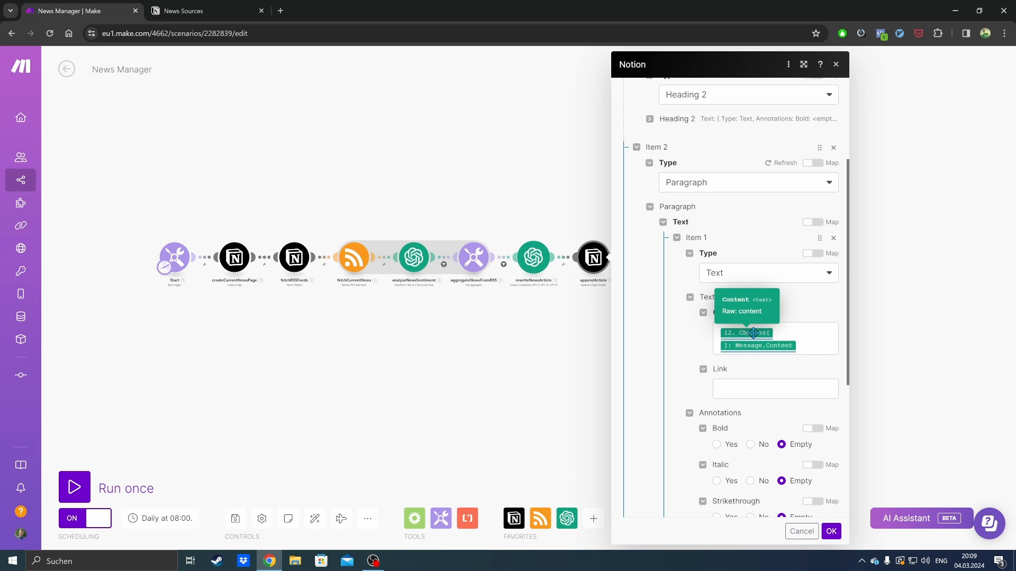
scroll(653, 305, down, 5)
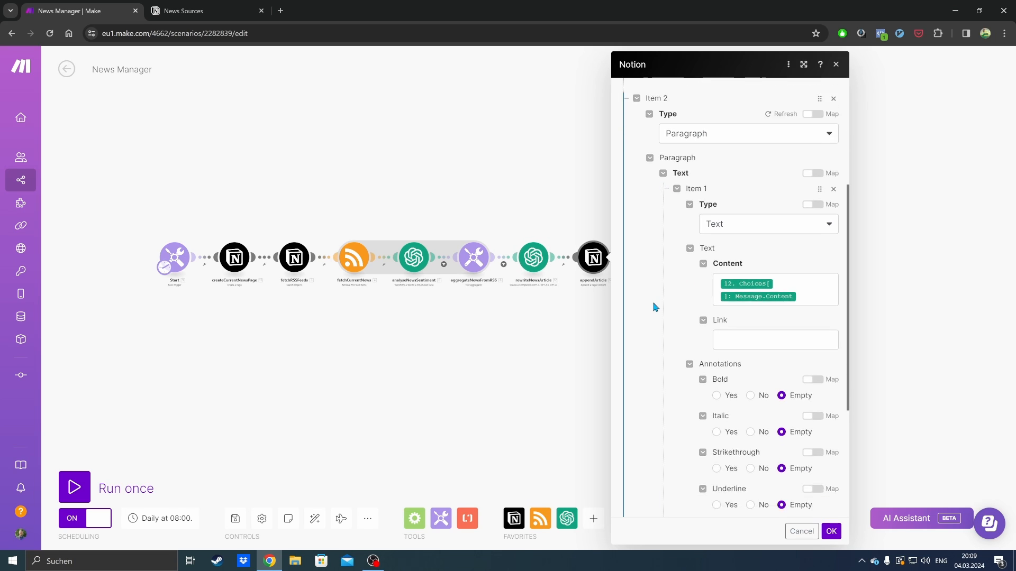
scroll(689, 358, up, 8)
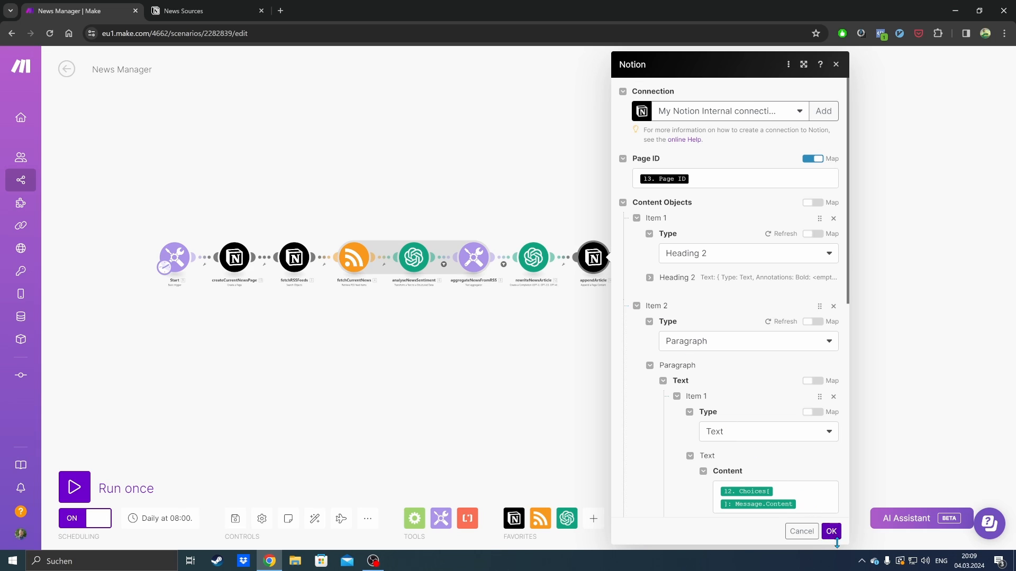
click(831, 531)
scroll(295, 284, up, 1)
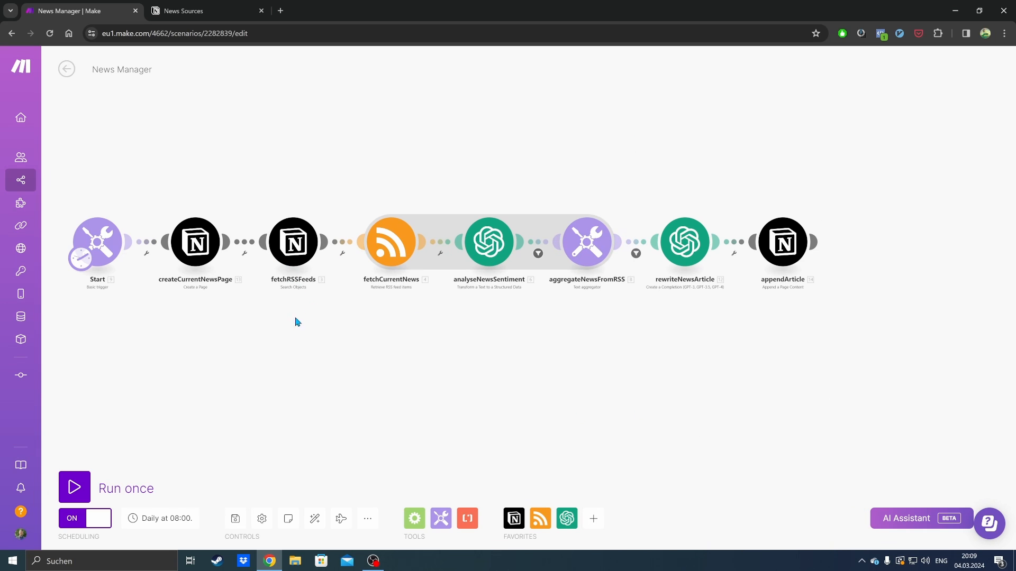
scroll(338, 363, up, 2)
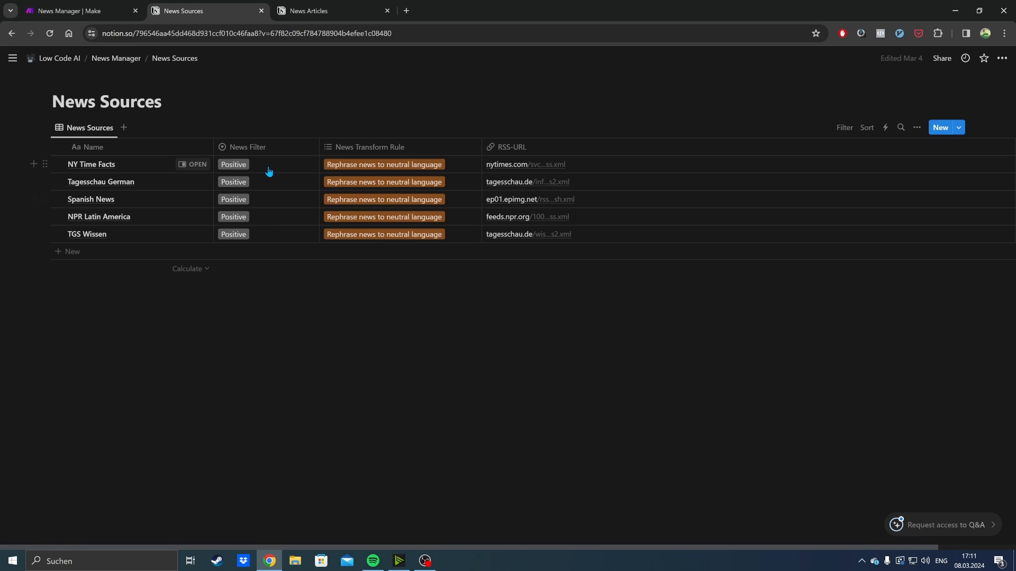
- Run the News Manager scenario once in Make, checking the News Sources table in Notion during the run
click(118, 13)
click(74, 487)
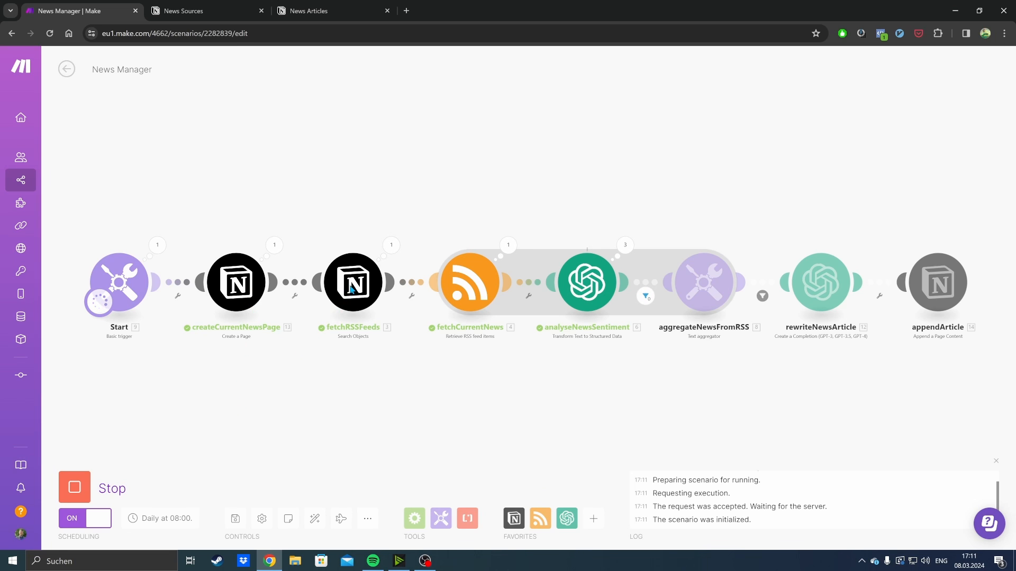
click(183, 11)
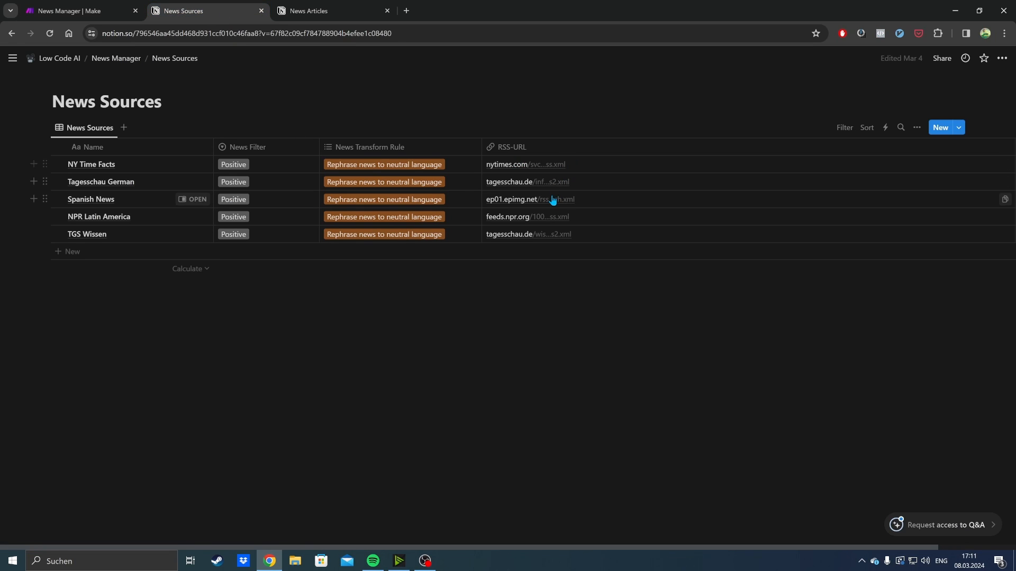
click(81, 15)
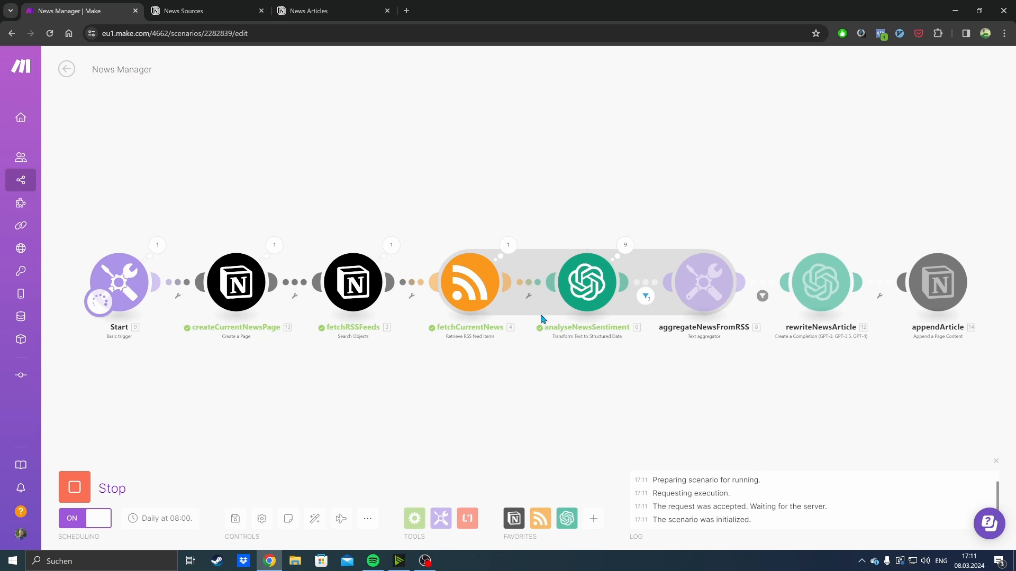
- Inspect the input and output bundles of the fetchCurrentNews module's first operation and close the results
click(508, 246)
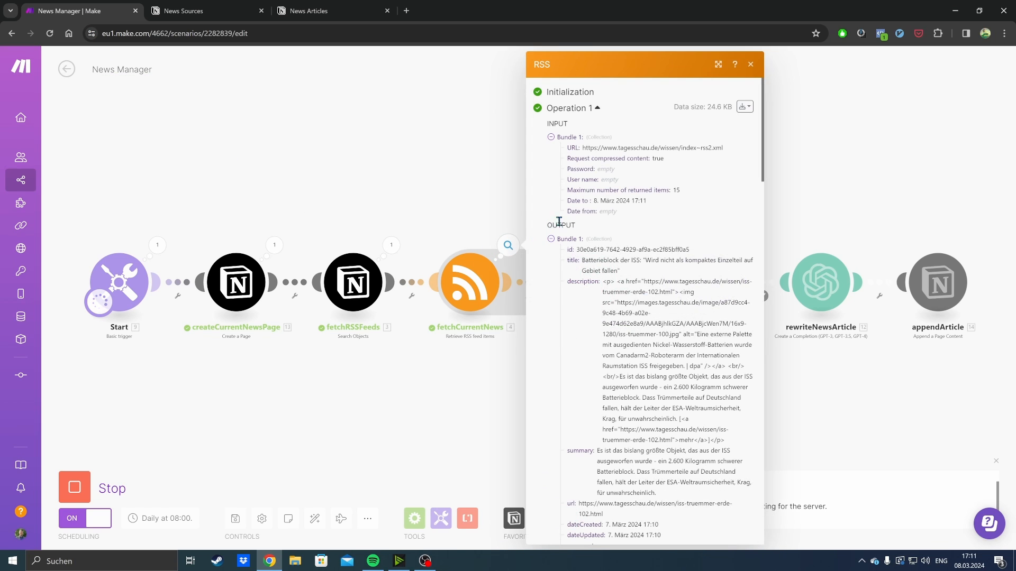
scroll(622, 262, down, 8)
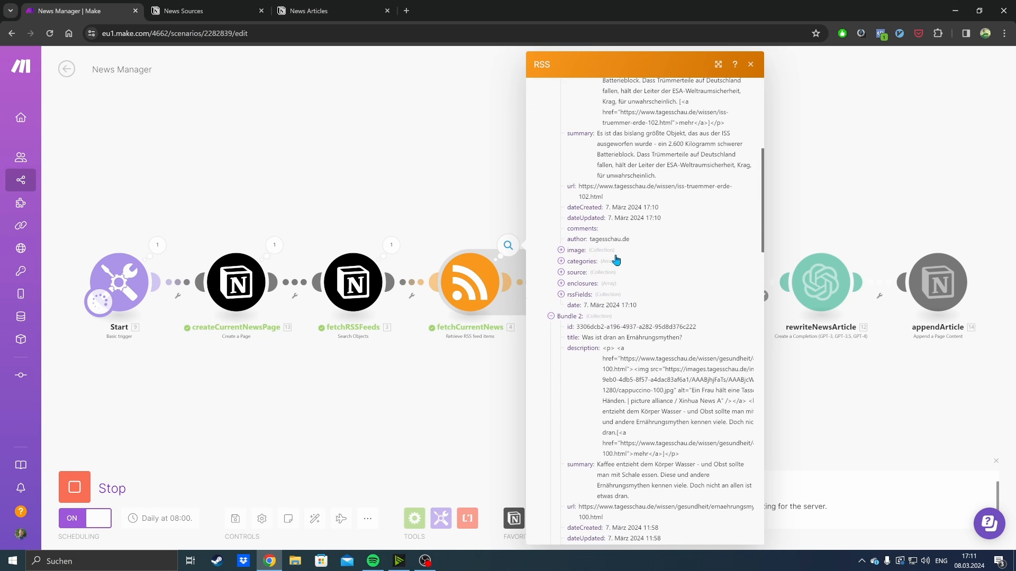
scroll(609, 283, down, 7)
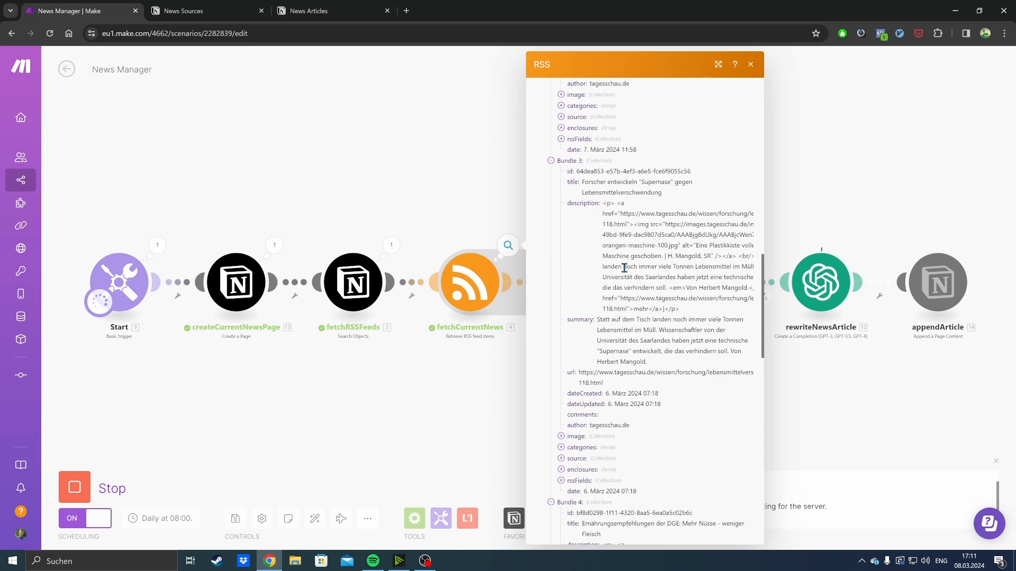
scroll(656, 256, down, 7)
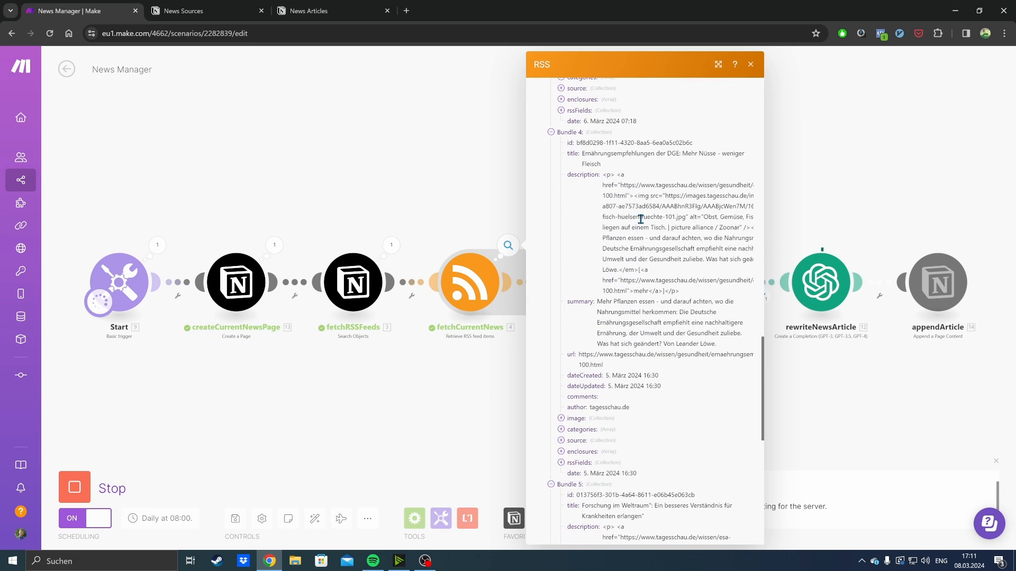
scroll(643, 216, down, 5)
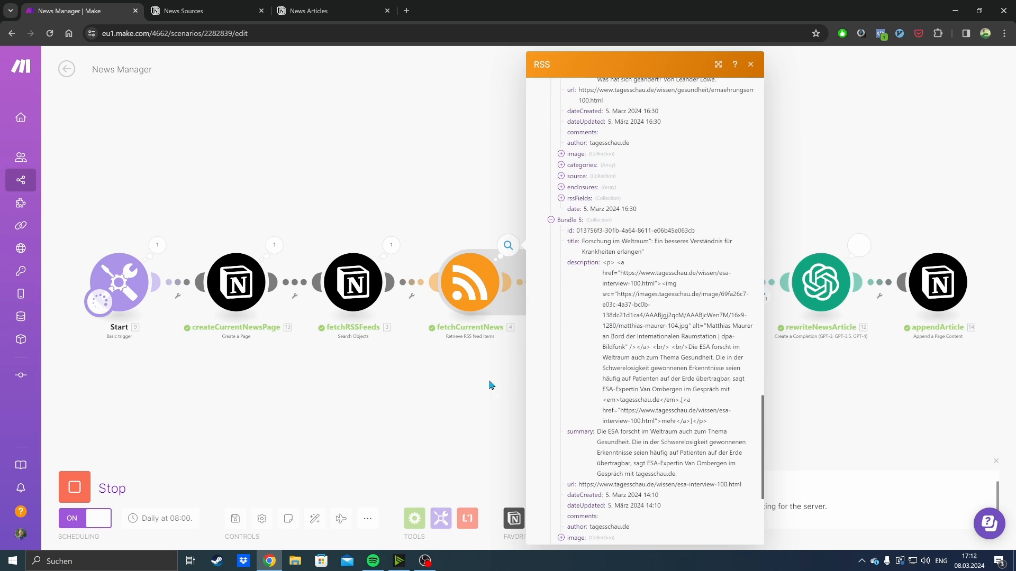
click(443, 403)
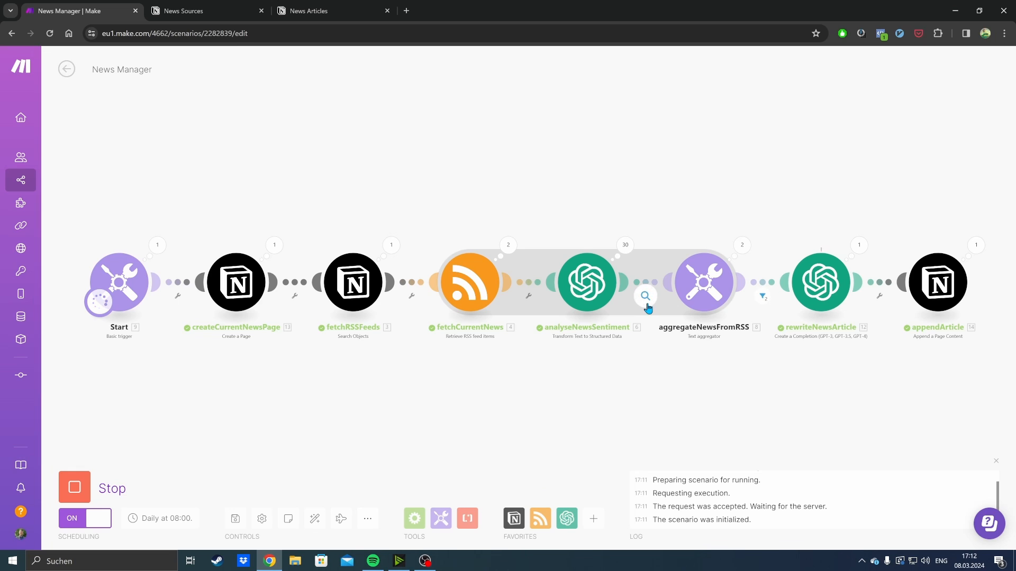
- Open the "News for 08.03.2024" page in Notion and compare its articles with the scenario's progress in Make
click(317, 10)
click(405, 392)
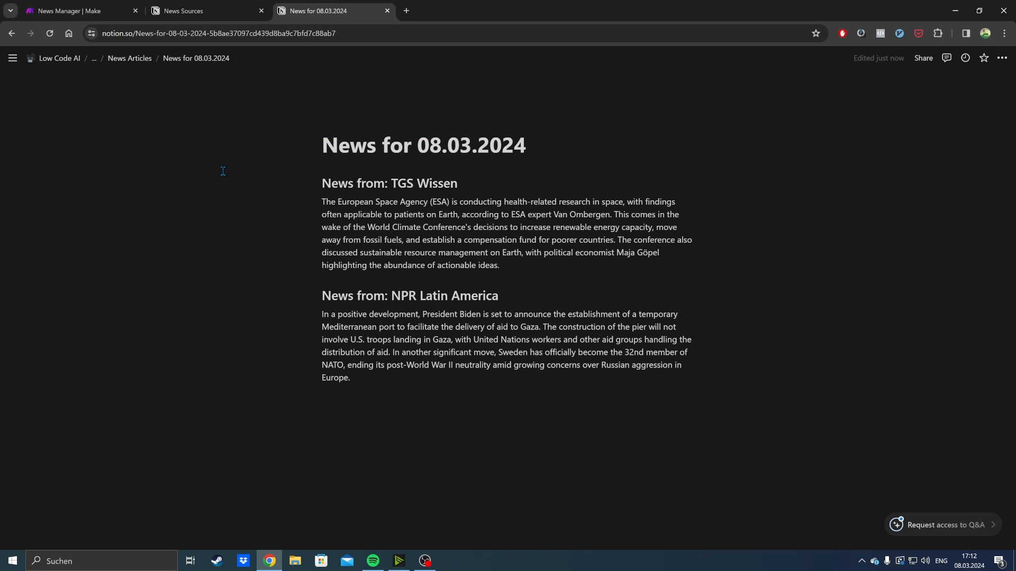
click(79, 11)
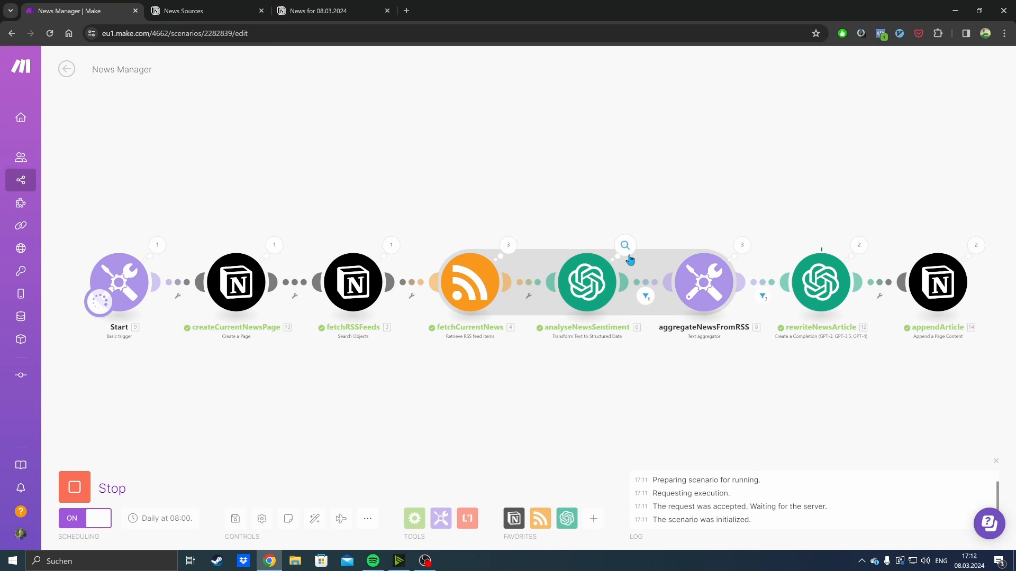
click(322, 7)
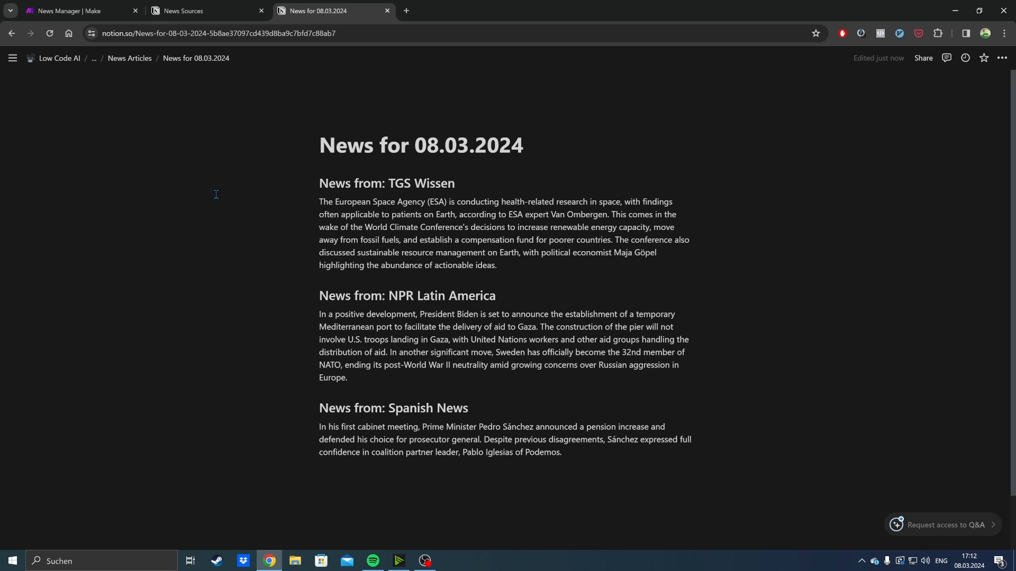
click(72, 11)
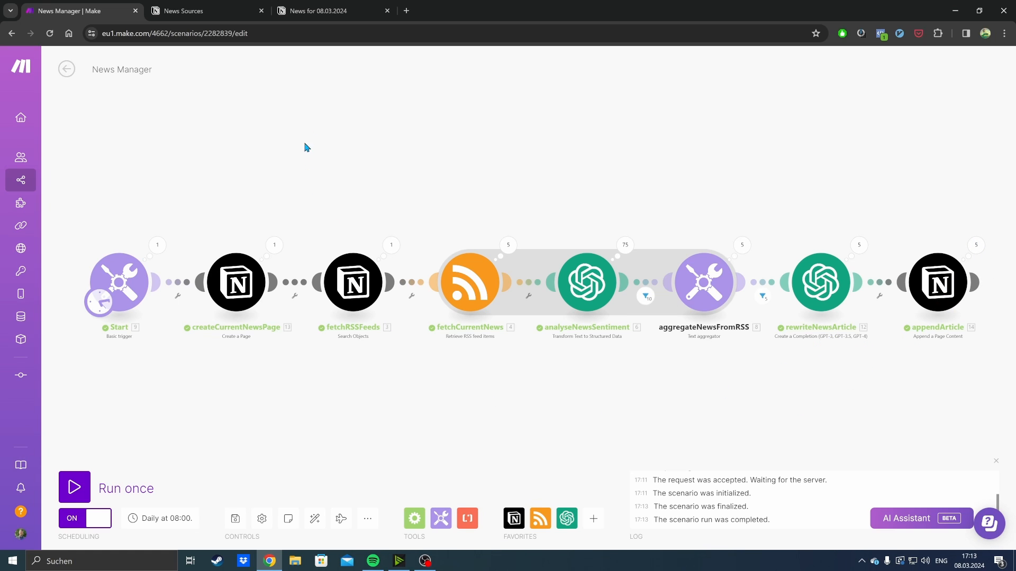
- Read through all articles on the "News for 08.03.2024" page in Notion, comparing them with the News Sources table
click(317, 11)
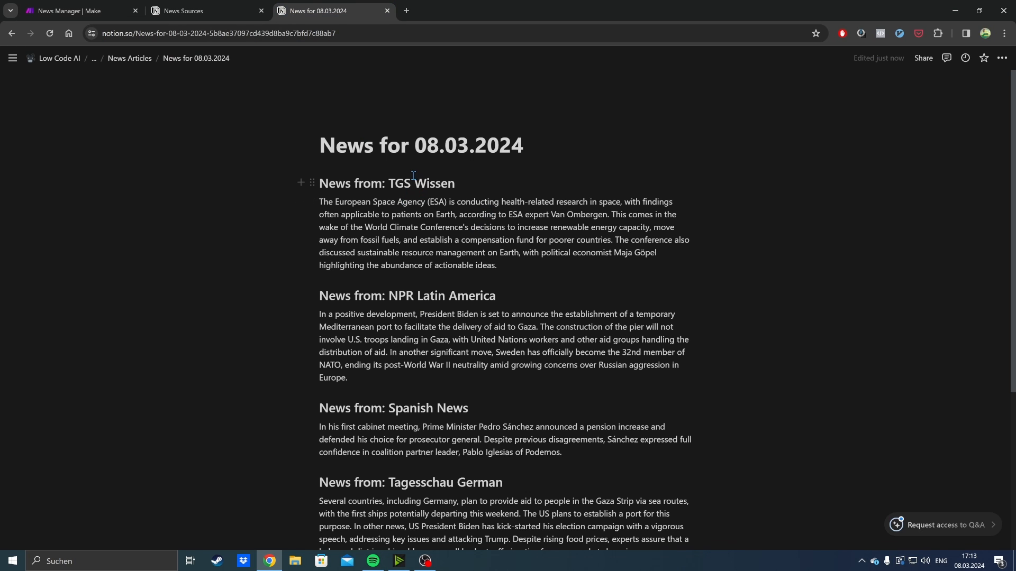
click(201, 11)
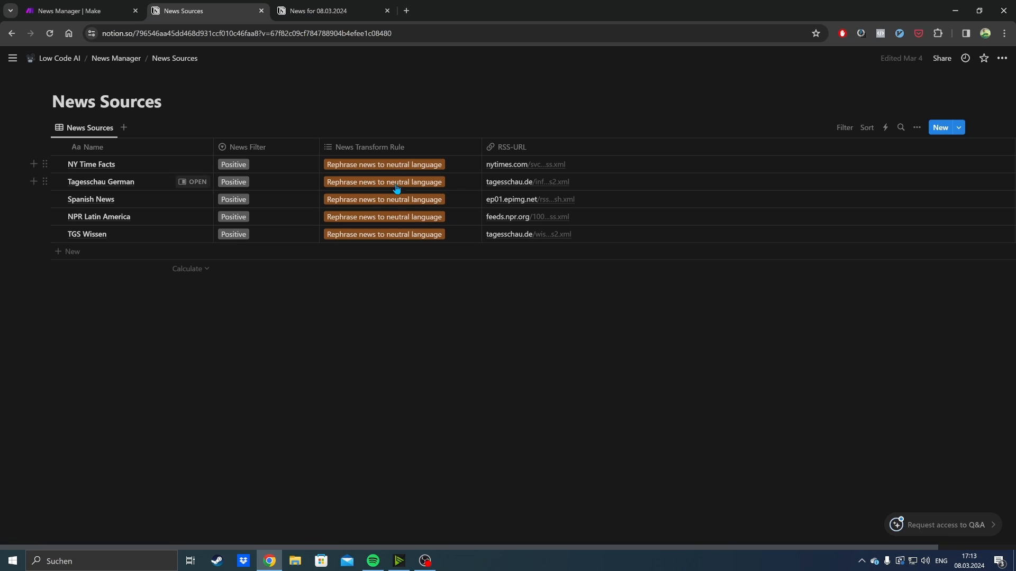
click(338, 11)
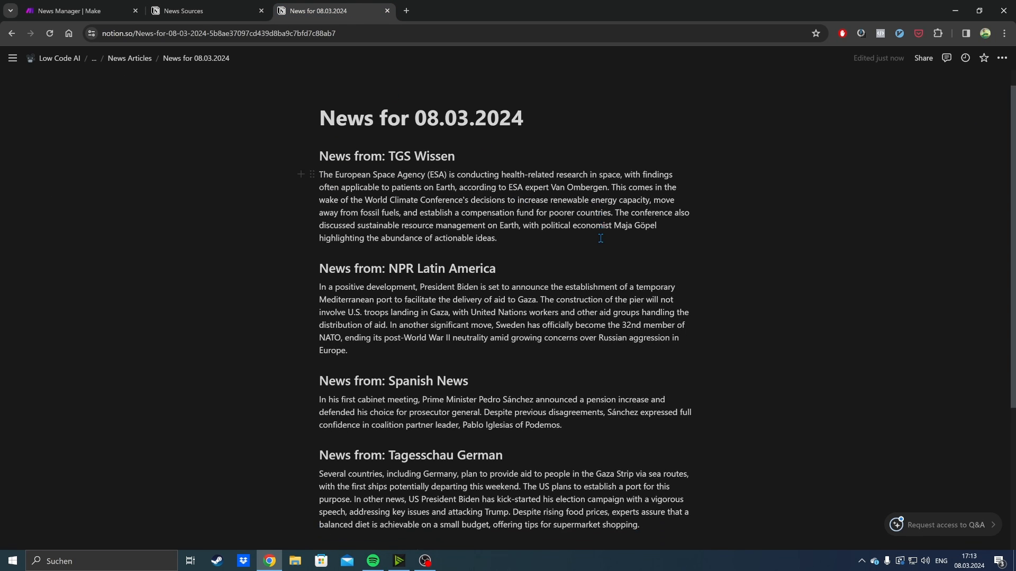
scroll(601, 238, down, 3)
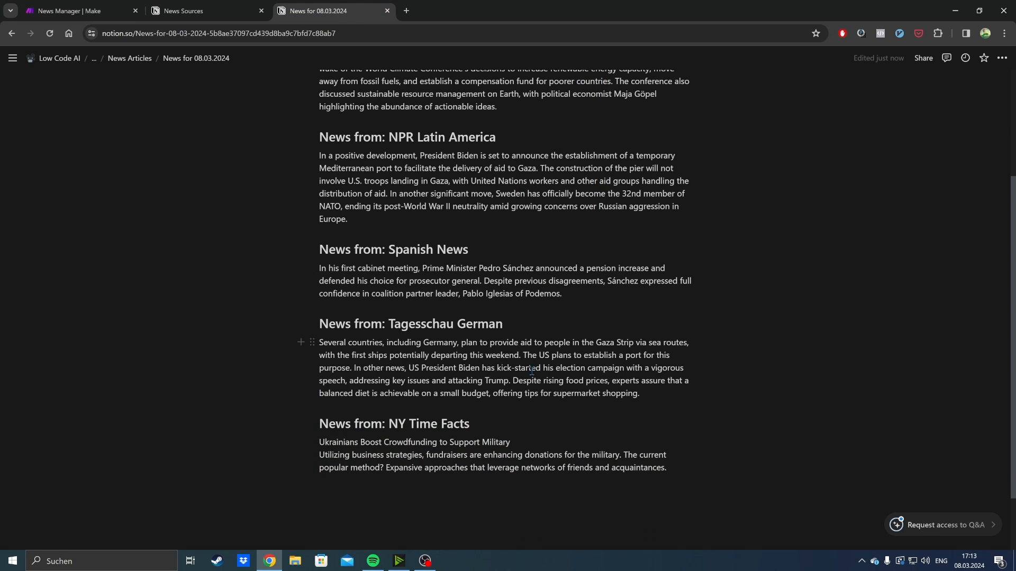
scroll(572, 444, down, 1)
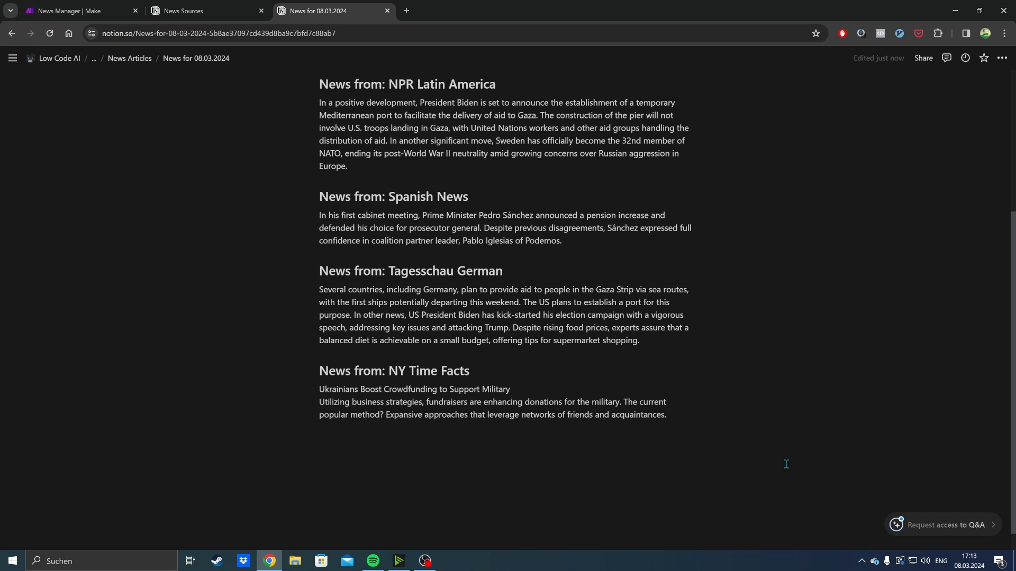
scroll(705, 248, up, 5)
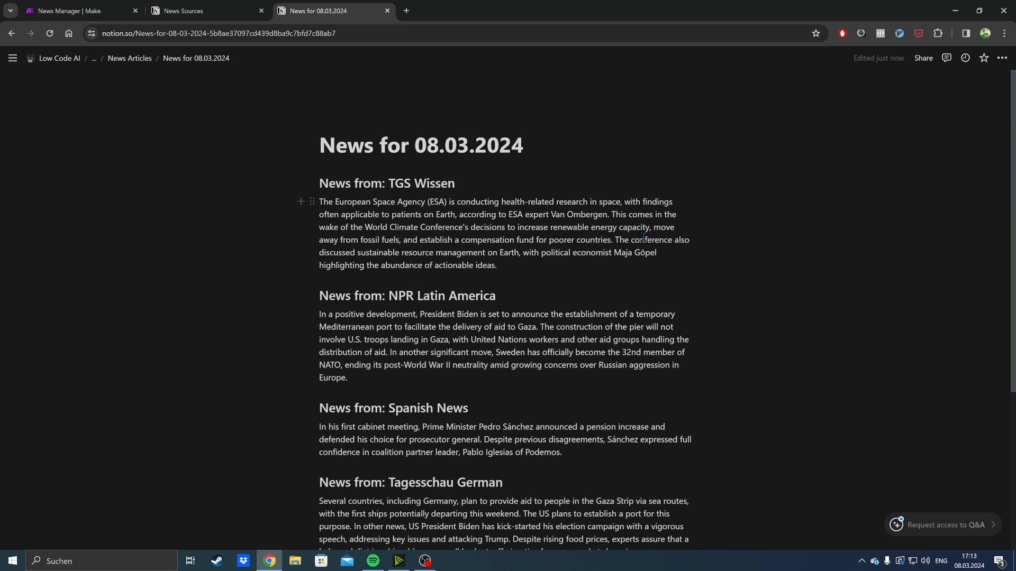